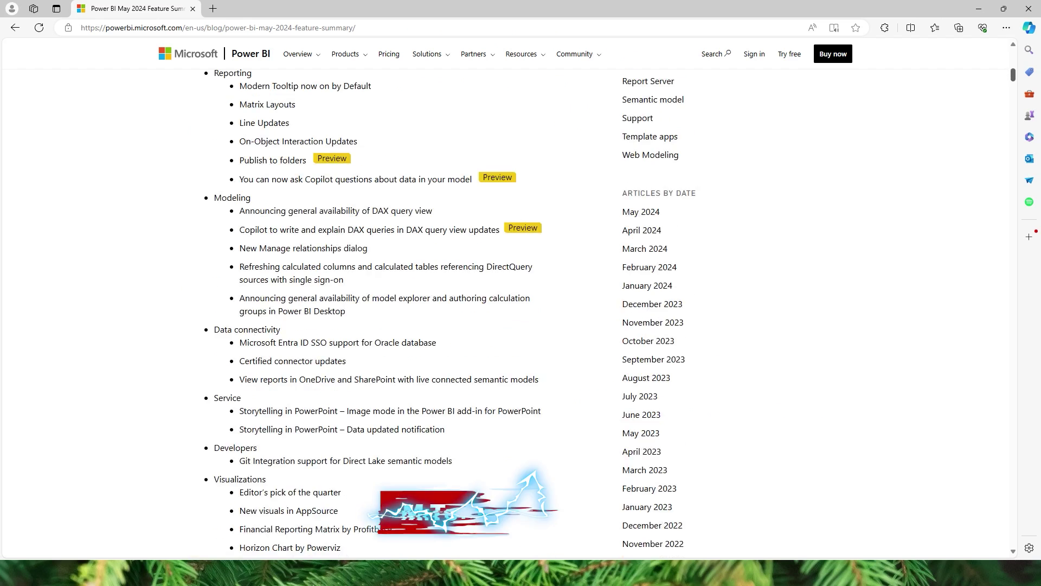
Step: Read through the reporting updates in the Power BI May 2024 feature summary blog post
scroll(380, 298, down, 8)
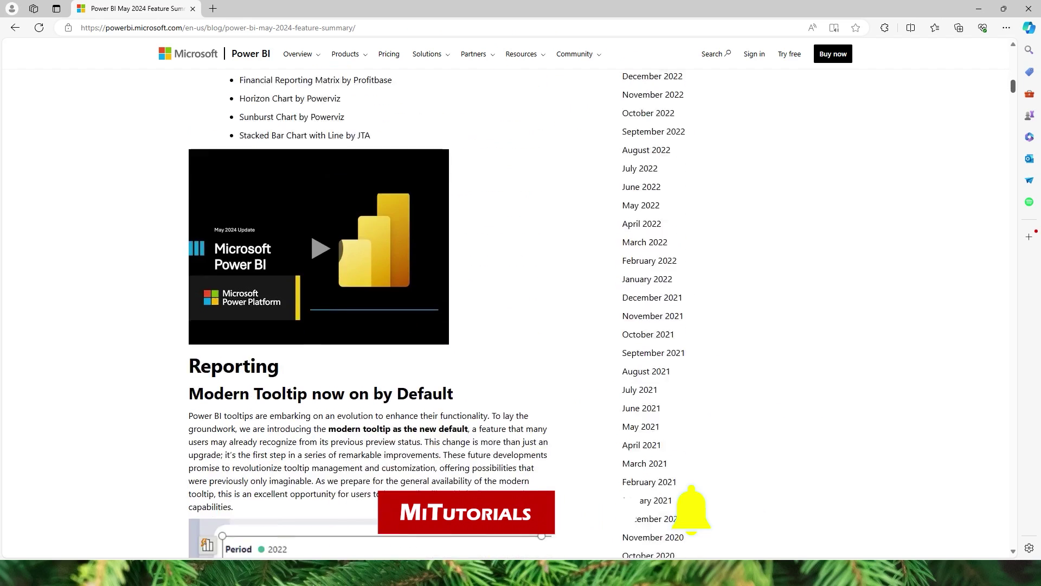
scroll(613, 513, down, 10)
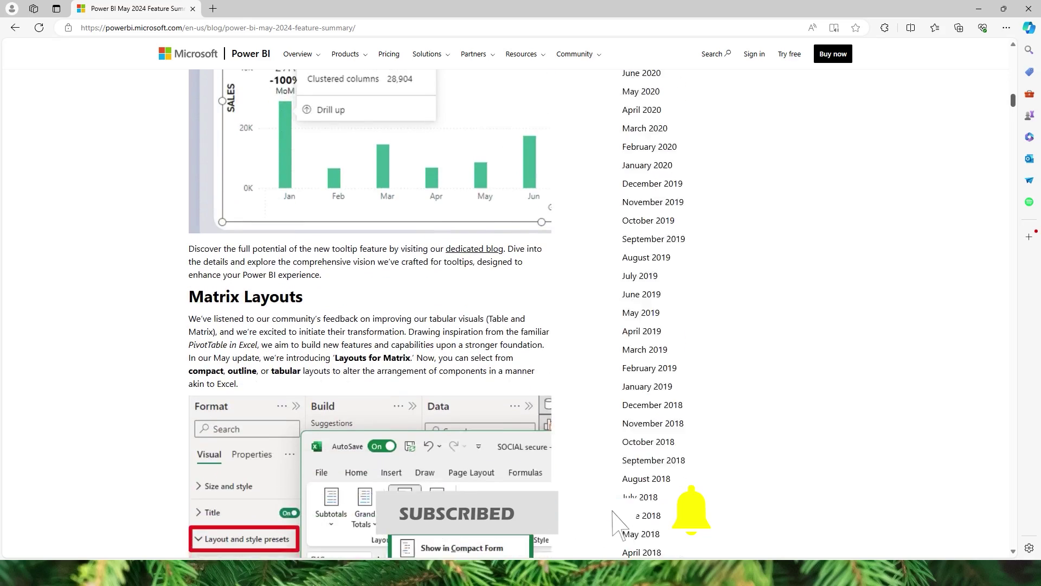
scroll(613, 513, down, 6)
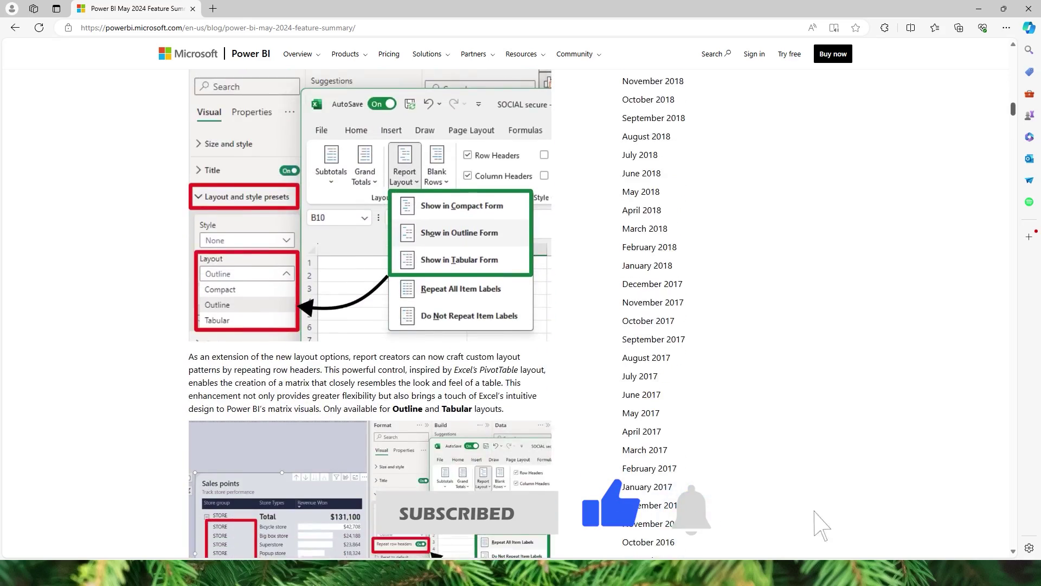
scroll(821, 523, down, 14)
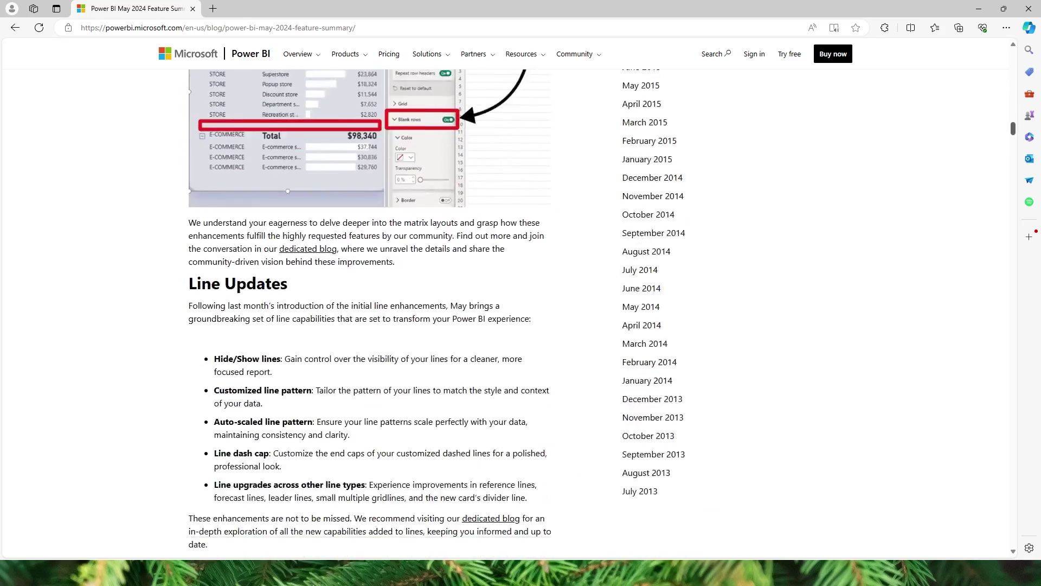
scroll(436, 313, down, 15)
scroll(370, 313, down, 18)
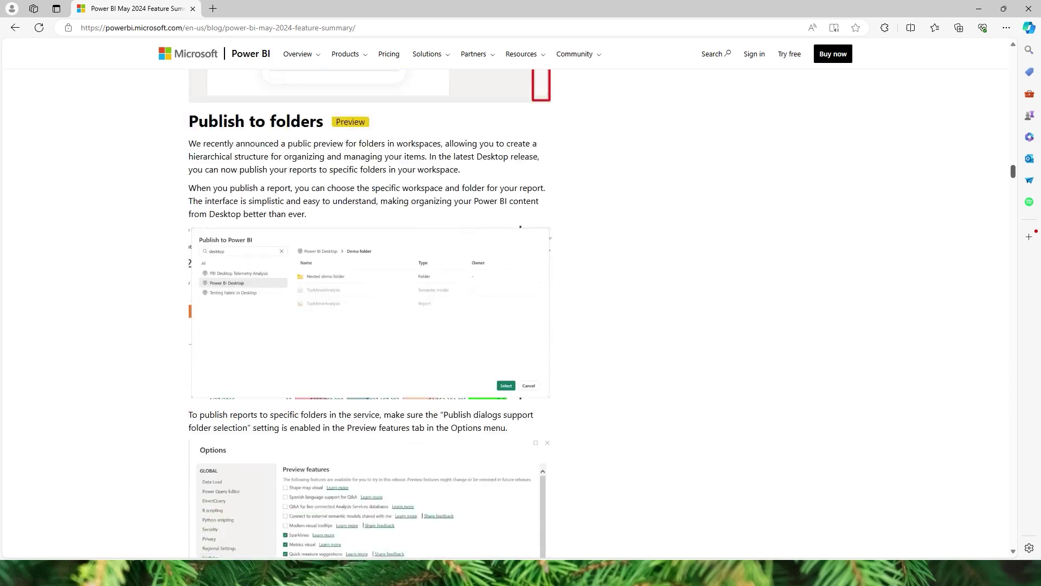
scroll(369, 313, down, 20)
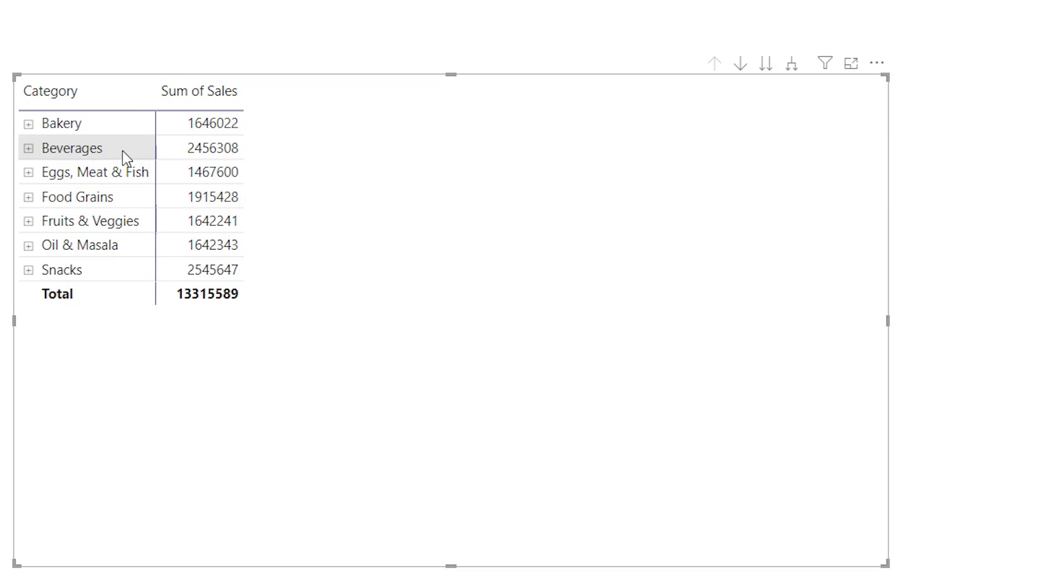
Step: Expand the Bakery category and its Central region in the Power BI matrix, and display the matrix's layout choices
click(29, 125)
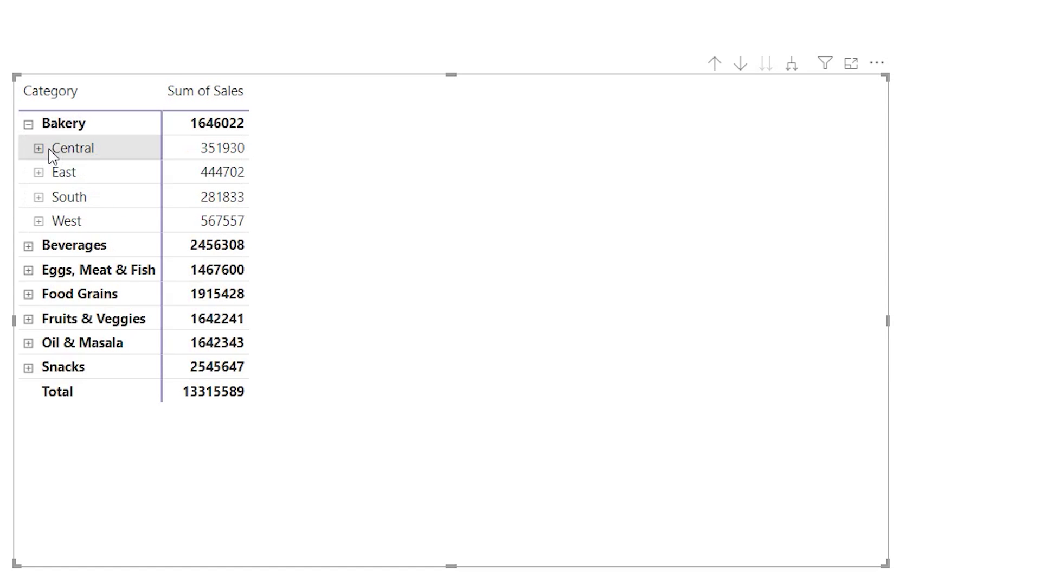
click(39, 148)
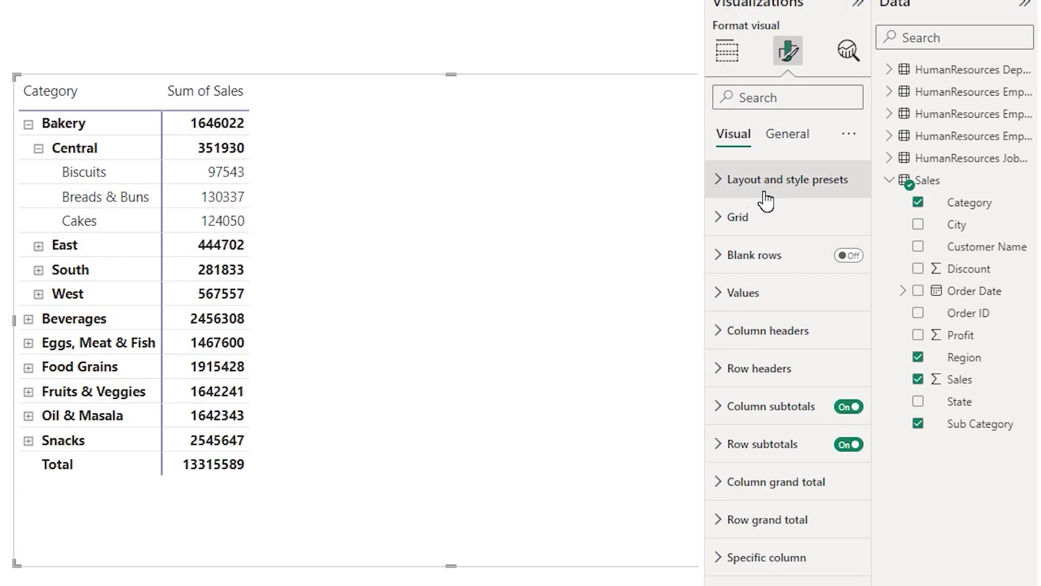
click(761, 188)
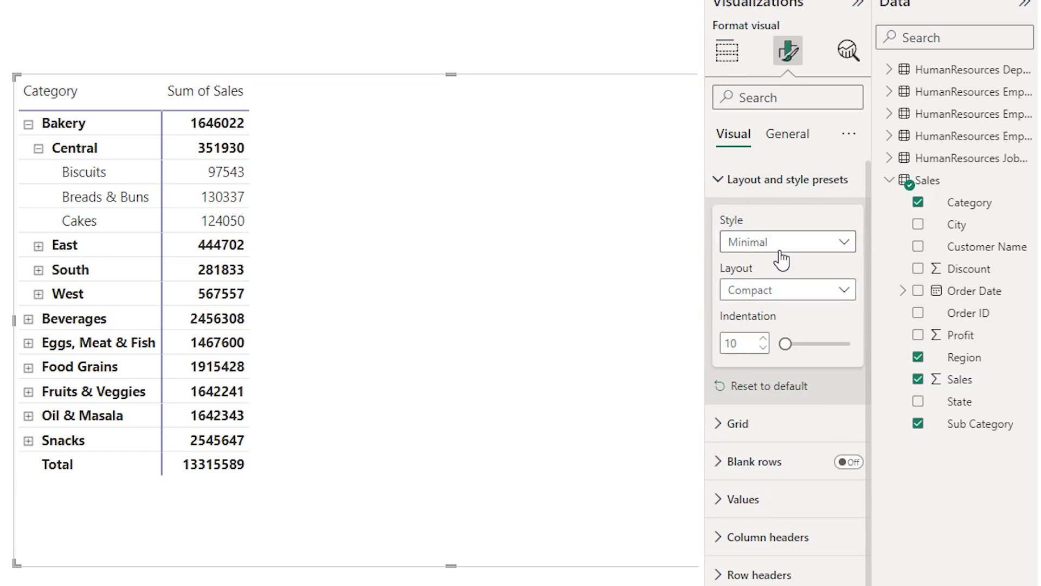
click(768, 294)
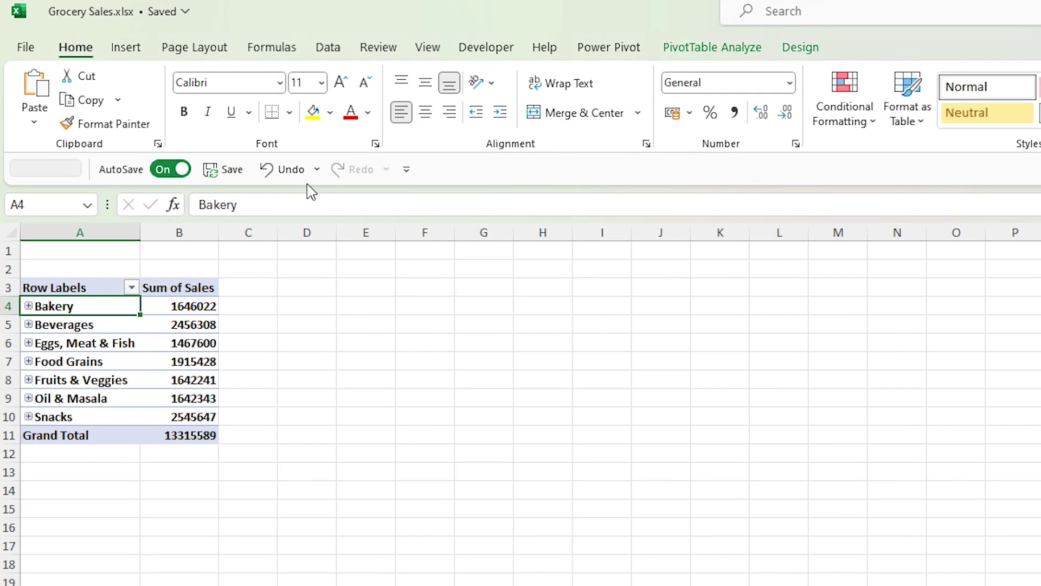
Step: Switch to the Grocery Sales workbook in Excel and display the PivotTable's report layout options
click(807, 48)
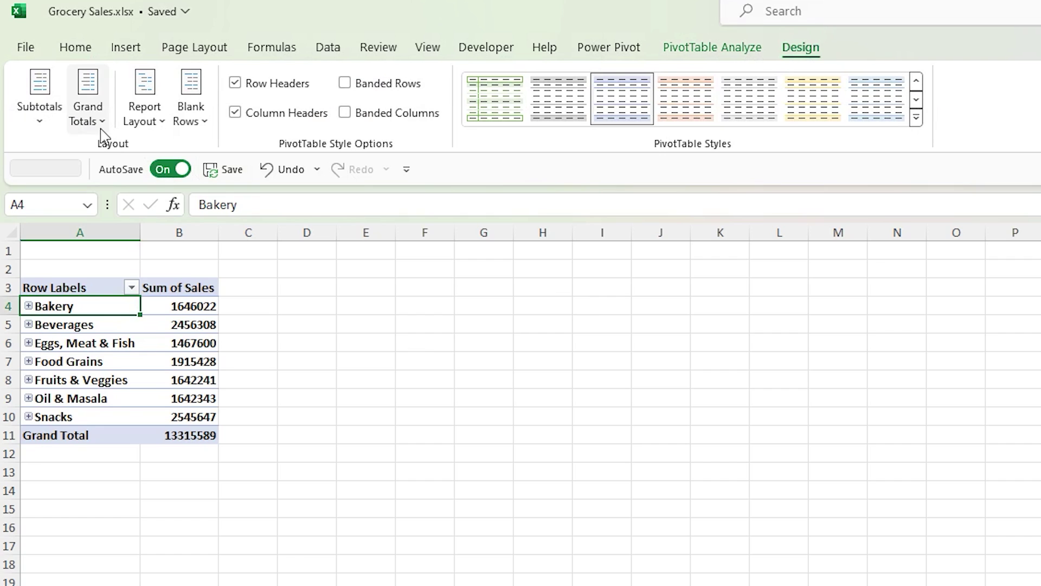
click(145, 119)
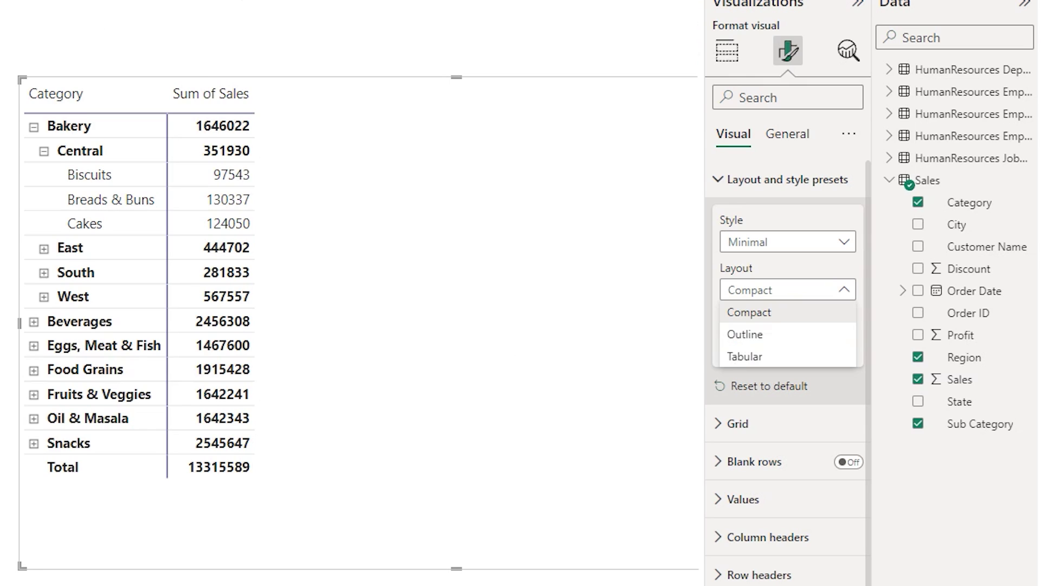
Step: In Power BI, set the matrix layout to Outline and expand the Bakery category and its Biscuits subcategory
click(780, 334)
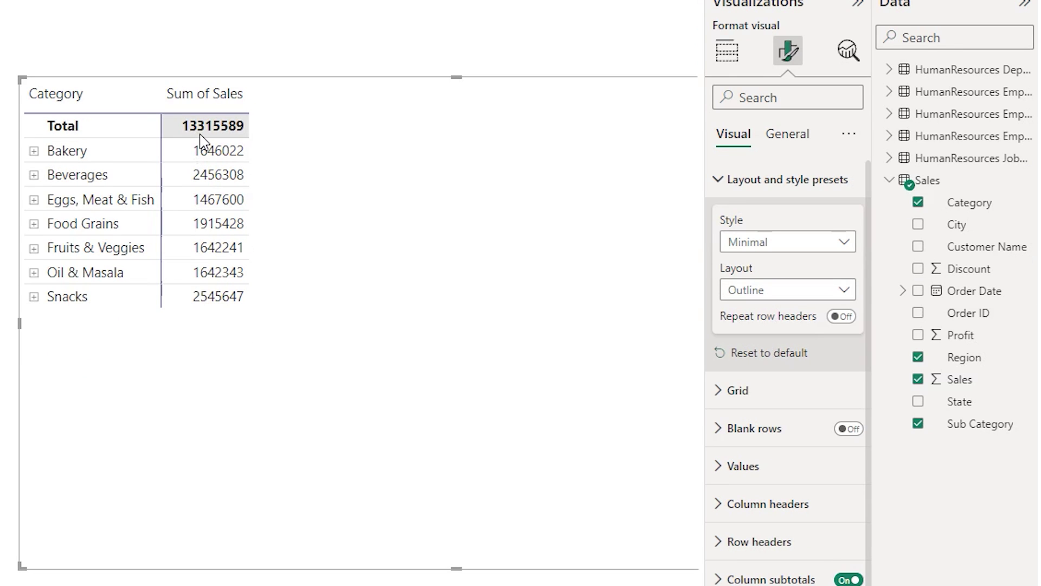
click(34, 151)
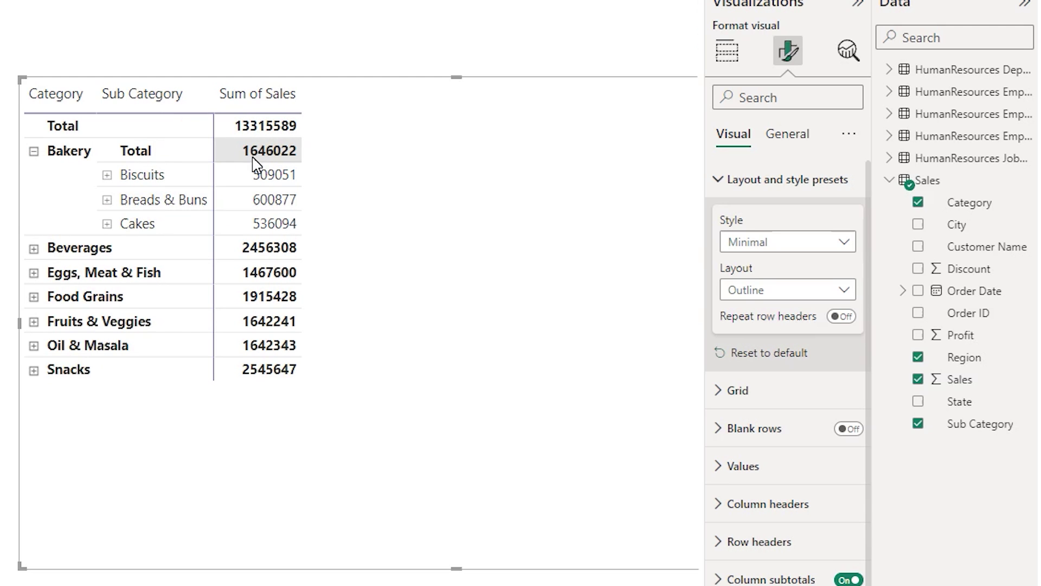
click(107, 175)
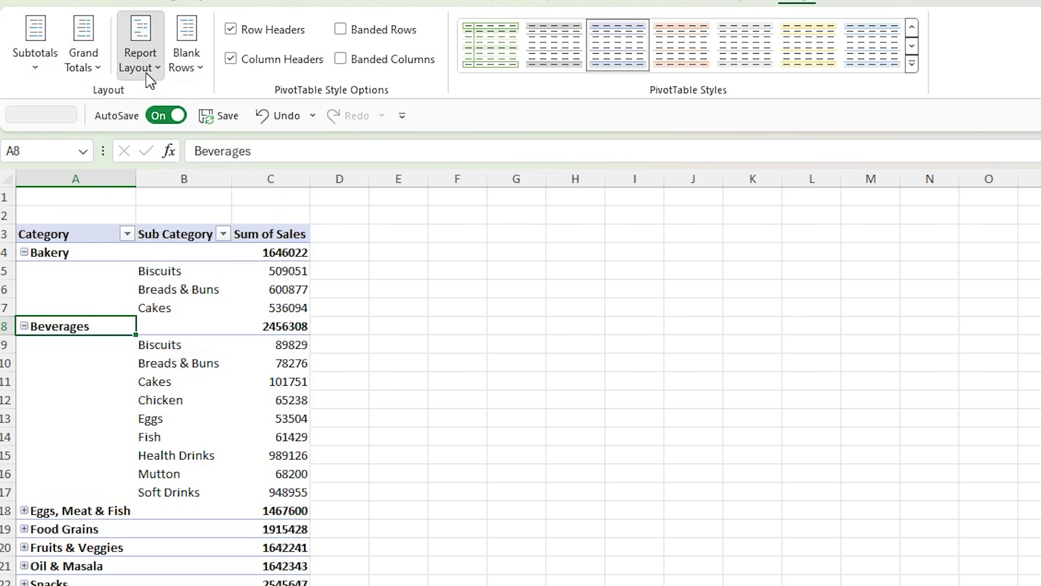
Step: Repeat all item labels in the Excel PivotTable, and switch on repeated row headers for the Power BI matrix
click(140, 59)
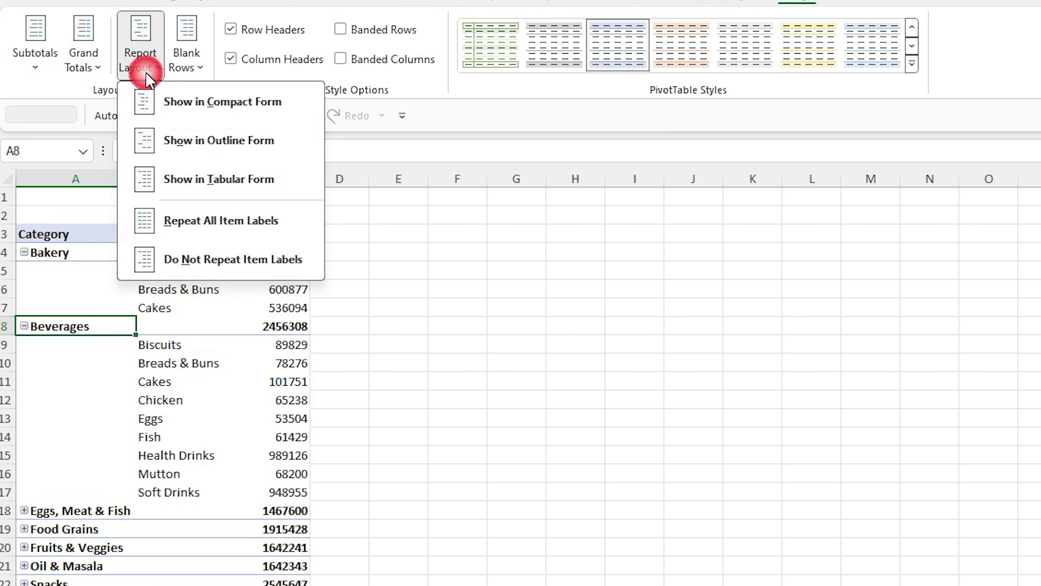
click(195, 227)
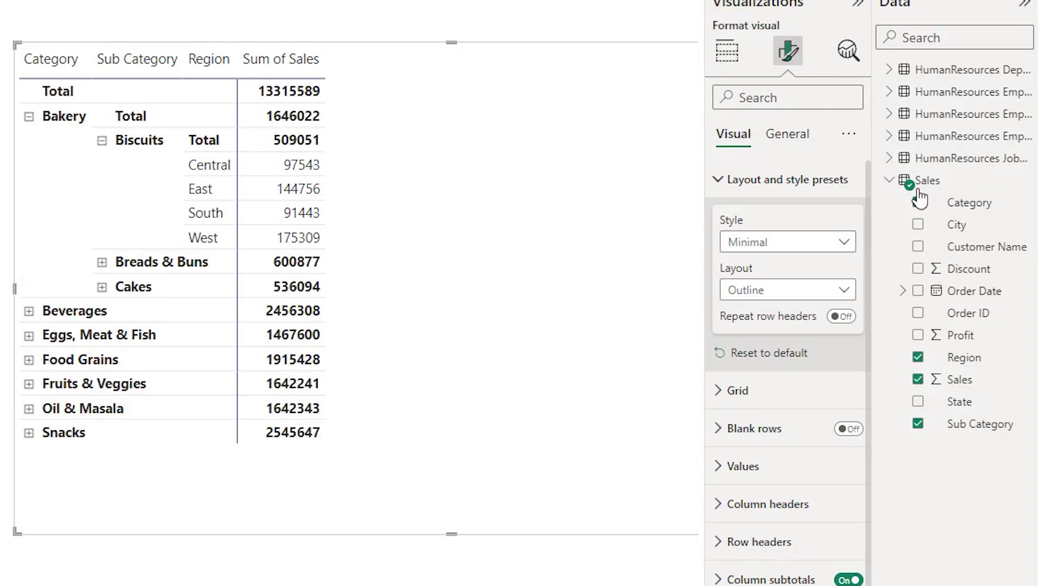
click(844, 319)
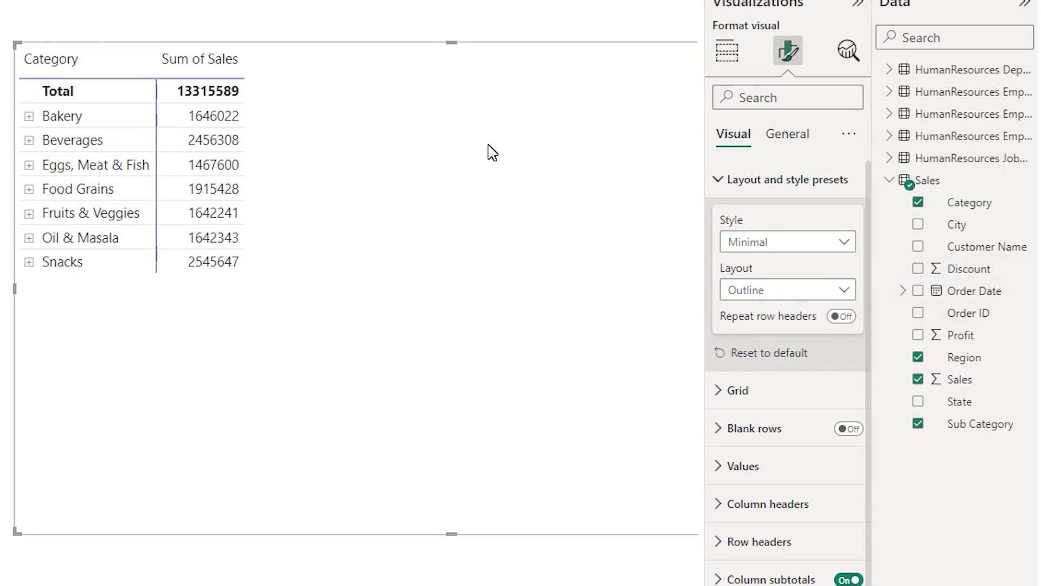
Step: Set the matrix layout to Tabular and expand the Bakery category and its Biscuits subcategory
click(774, 293)
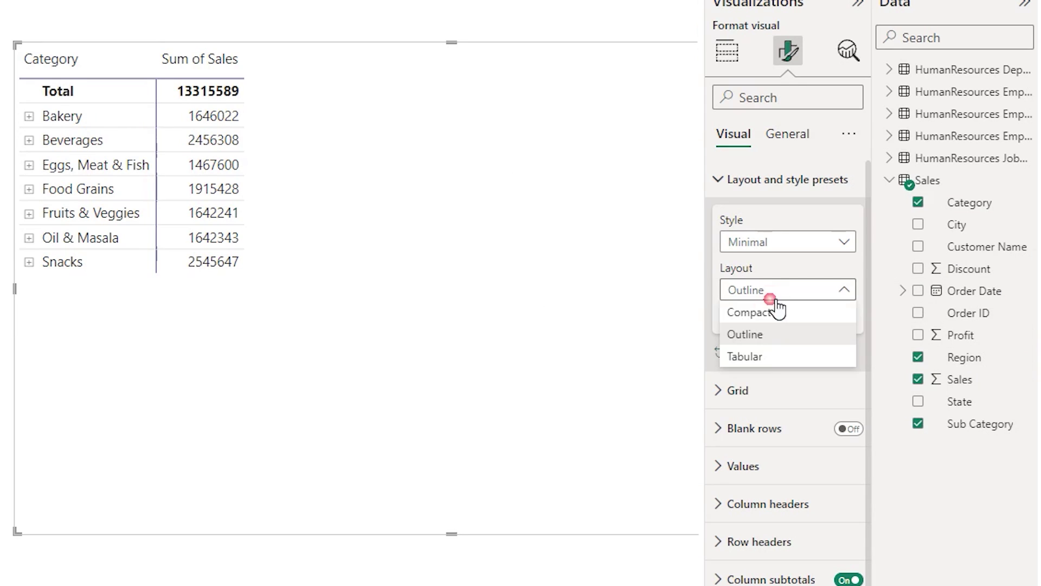
click(777, 358)
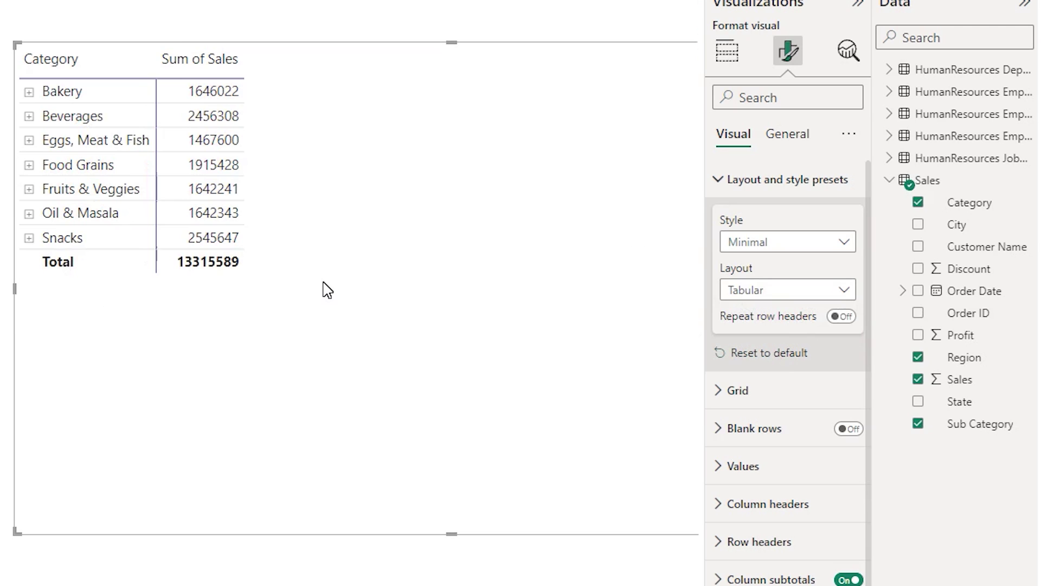
click(30, 92)
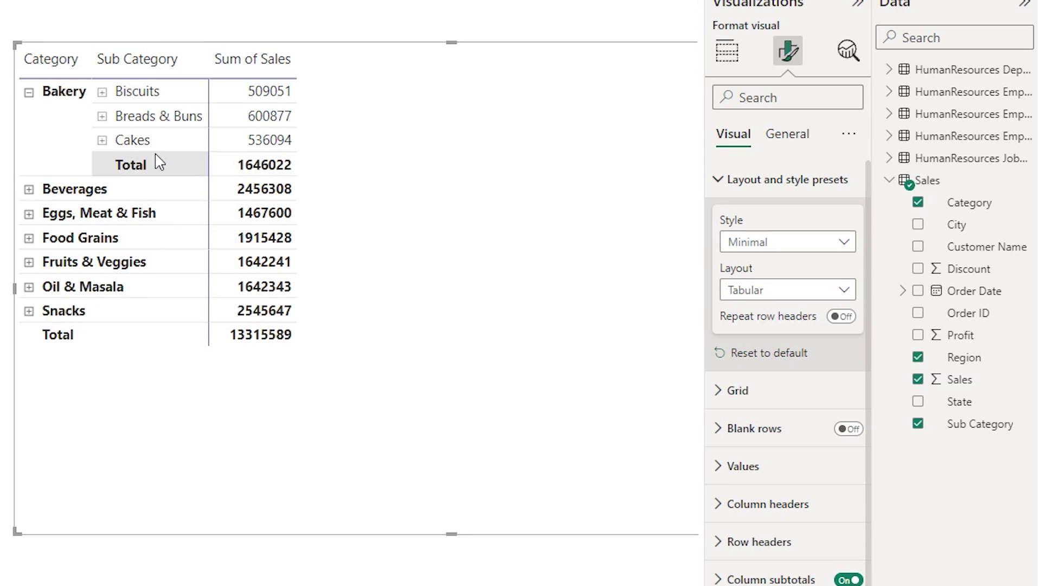
click(102, 92)
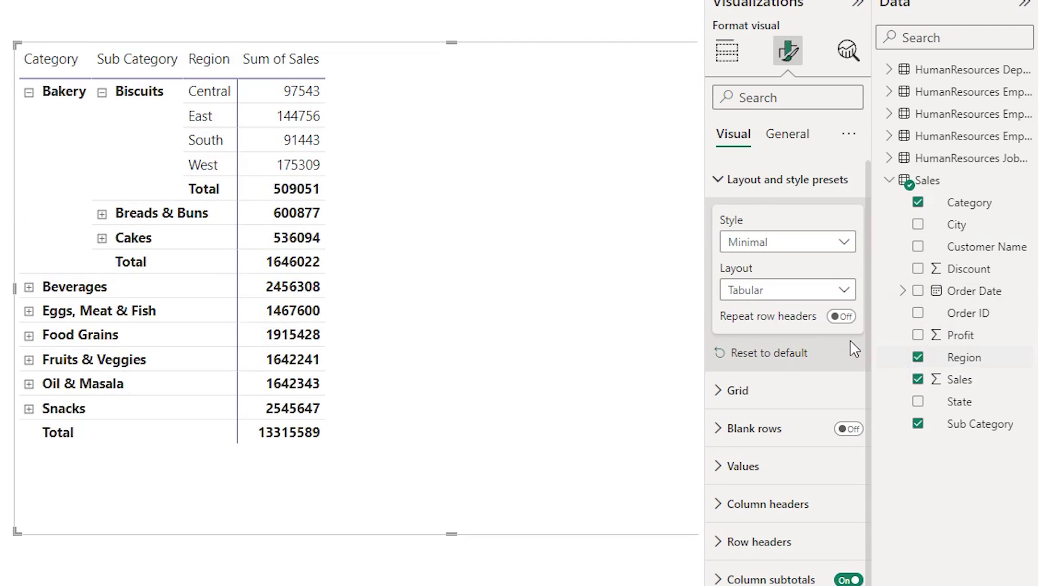
Step: Turn on repeated row headers and blank rows for the tabular matrix
click(846, 320)
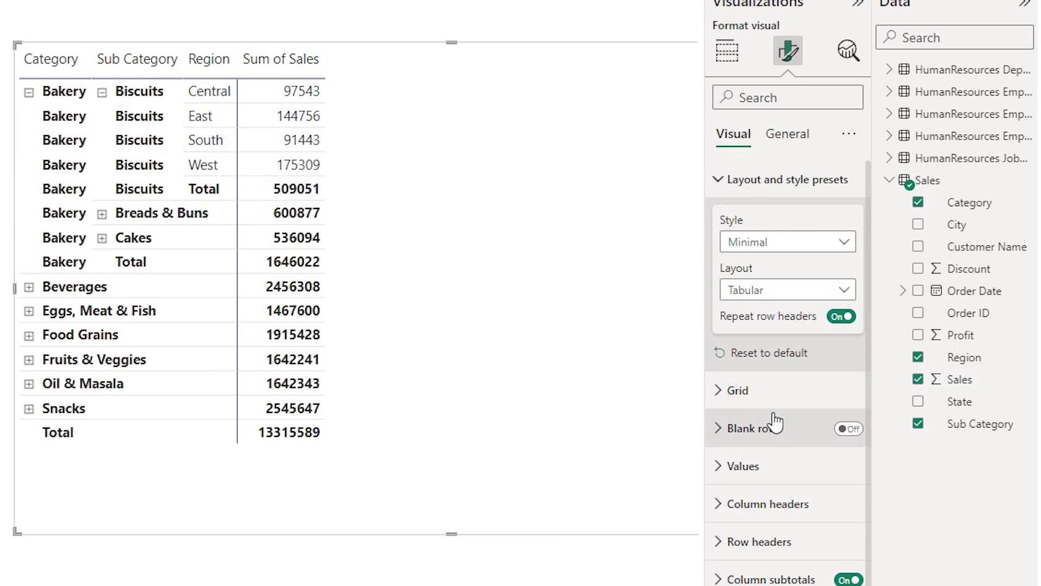
click(846, 431)
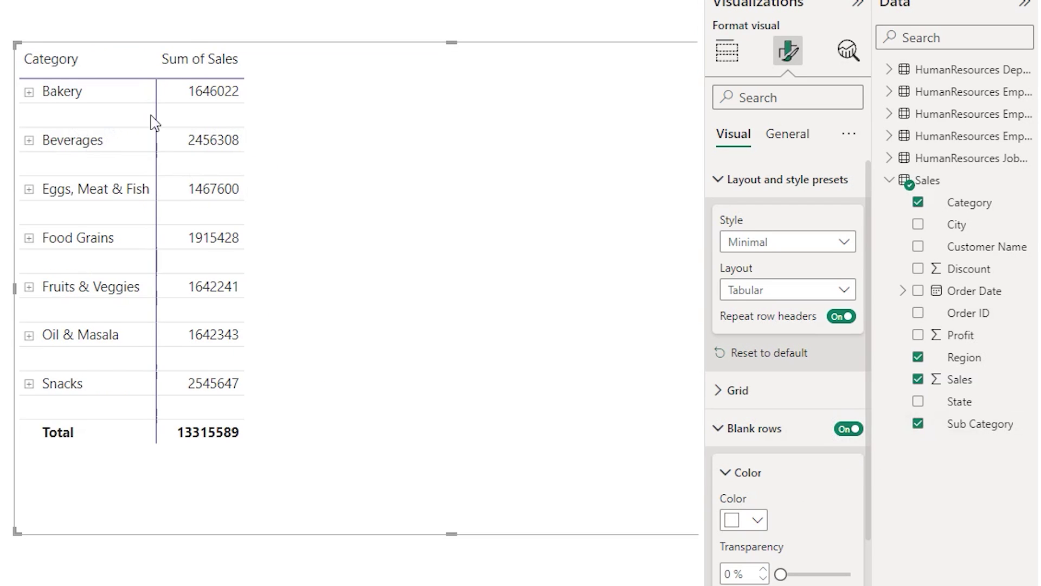
Step: Color the matrix's blank rows with blue theme color #2F8AC3 and set their transparency to 53%
click(762, 521)
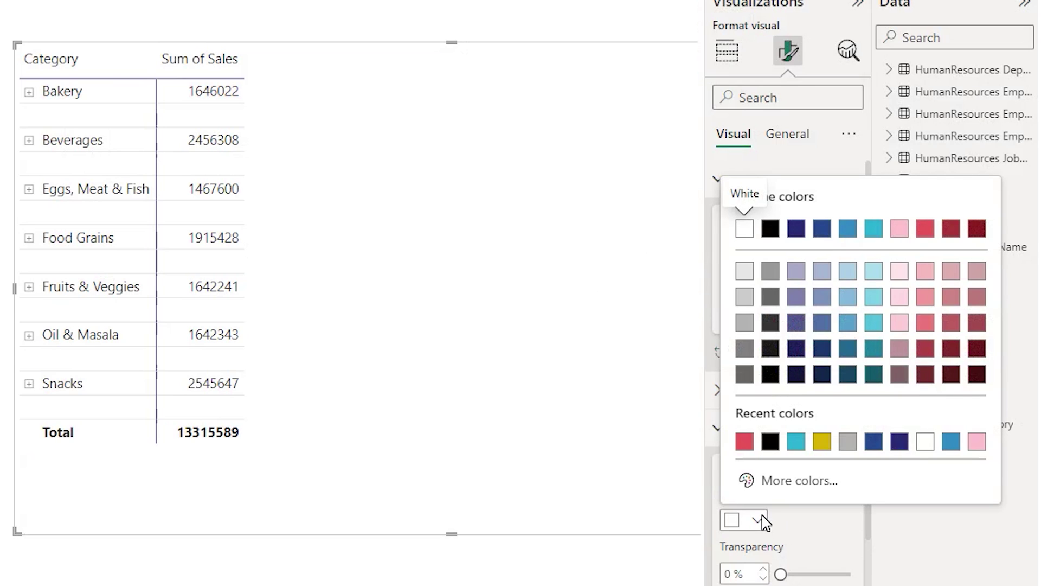
scroll(922, 271, down, 3)
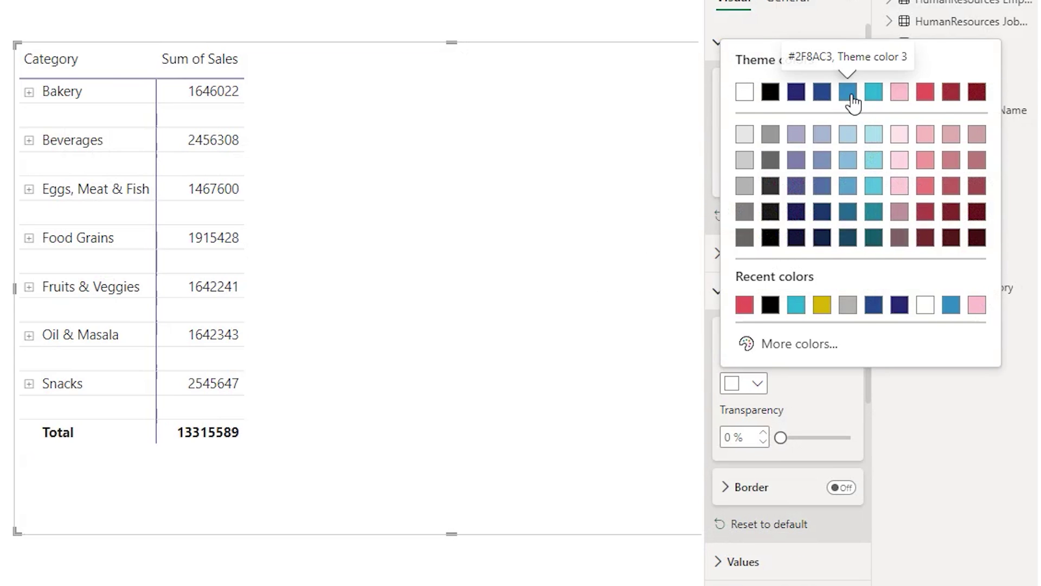
click(849, 97)
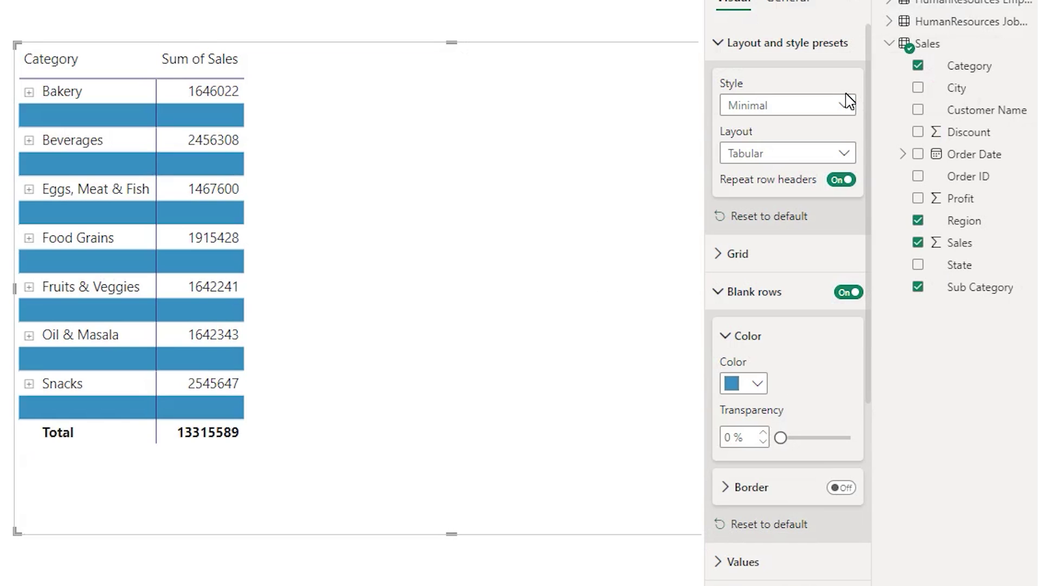
drag(795, 451, 829, 456)
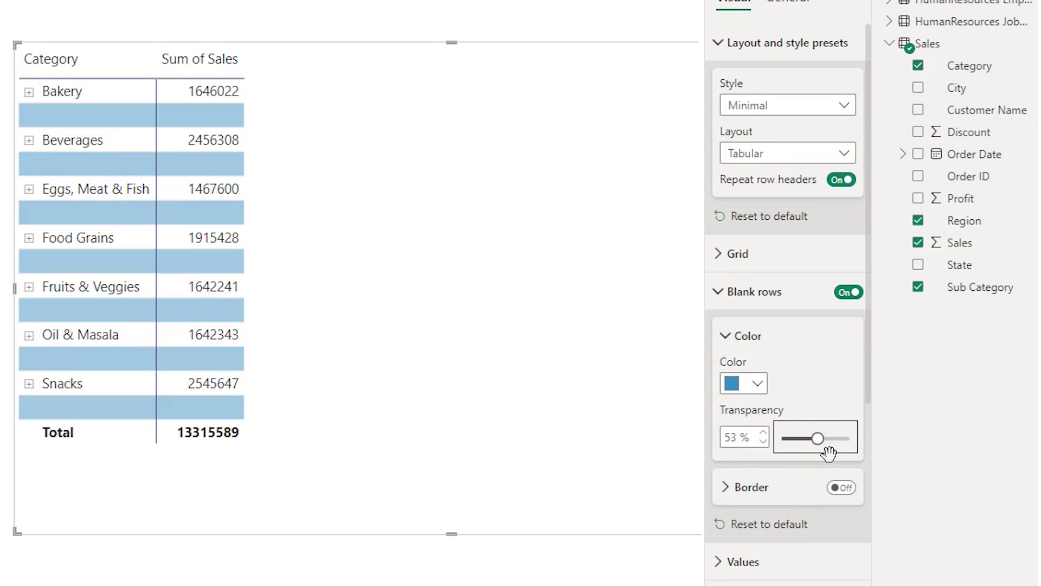
Step: Turn on the blank rows' border, make it black and 3 px wide, and increase its transparency
click(729, 490)
click(842, 487)
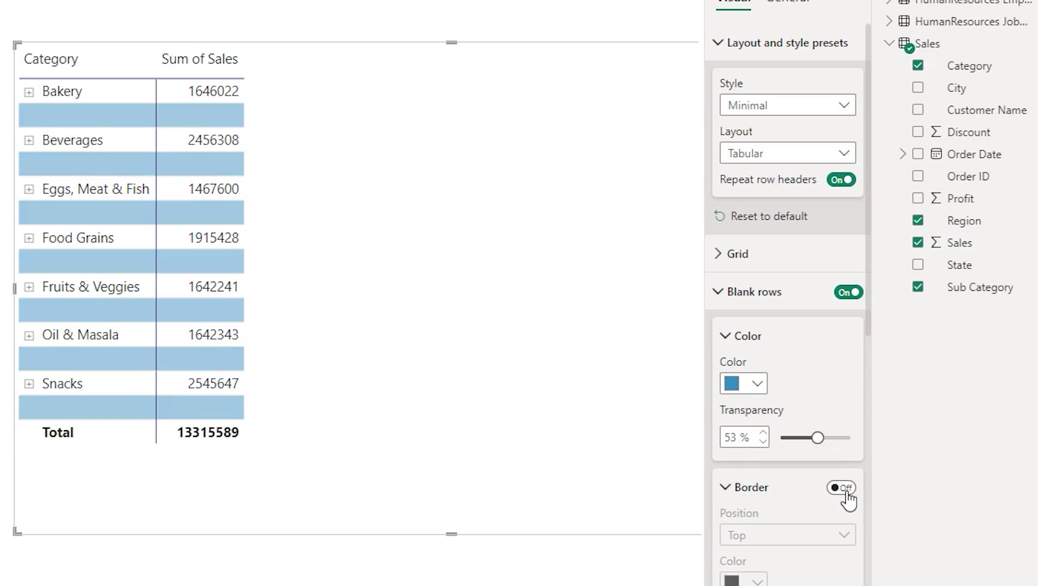
scroll(806, 399, down, 5)
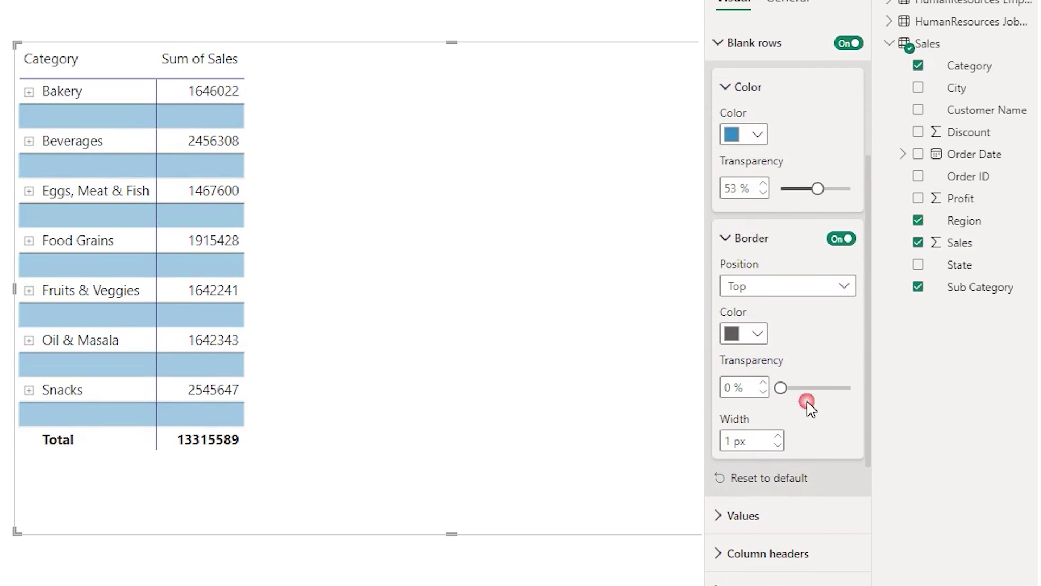
click(756, 333)
click(771, 43)
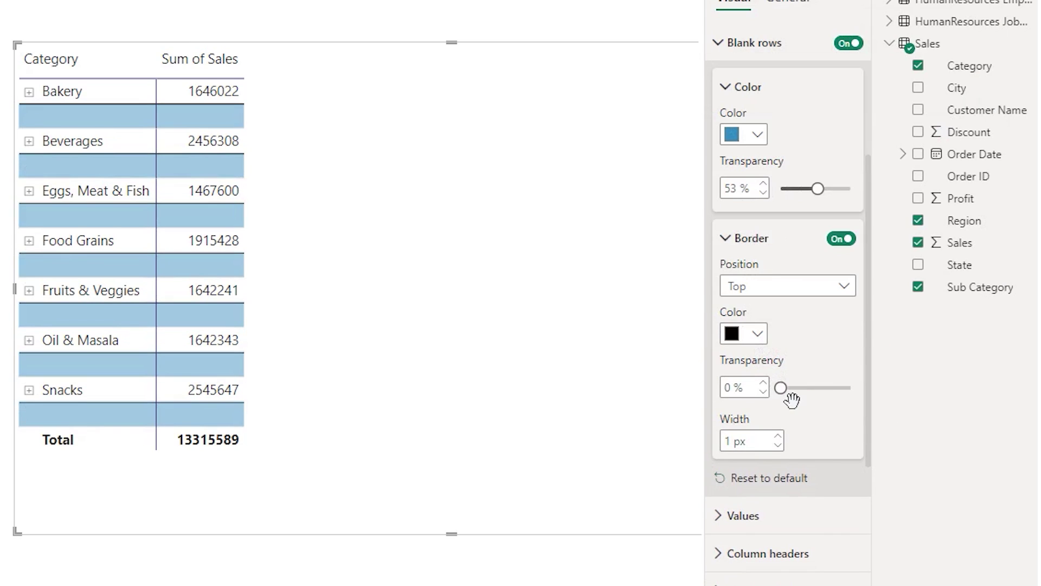
click(785, 438)
click(785, 439)
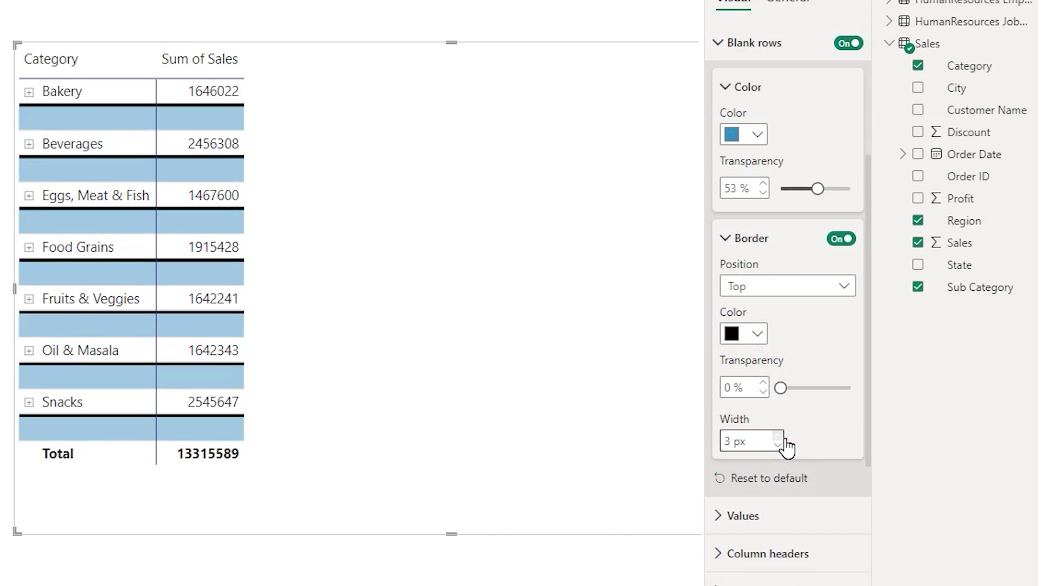
drag(783, 391, 832, 404)
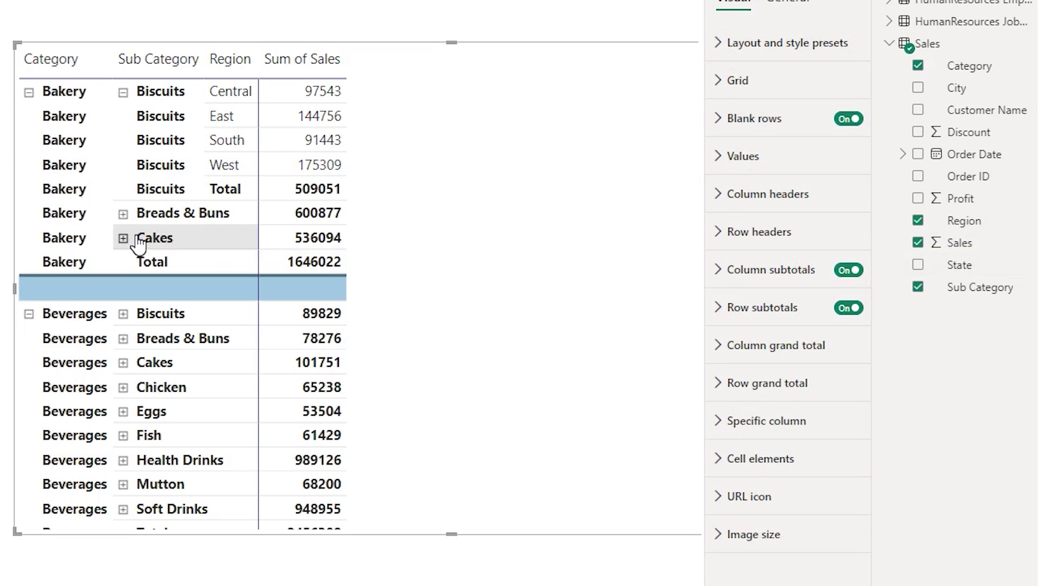
Step: Go to the Line Updates page and inspect June's data point on the Sum of Sales by Month line chart
key(Escape)
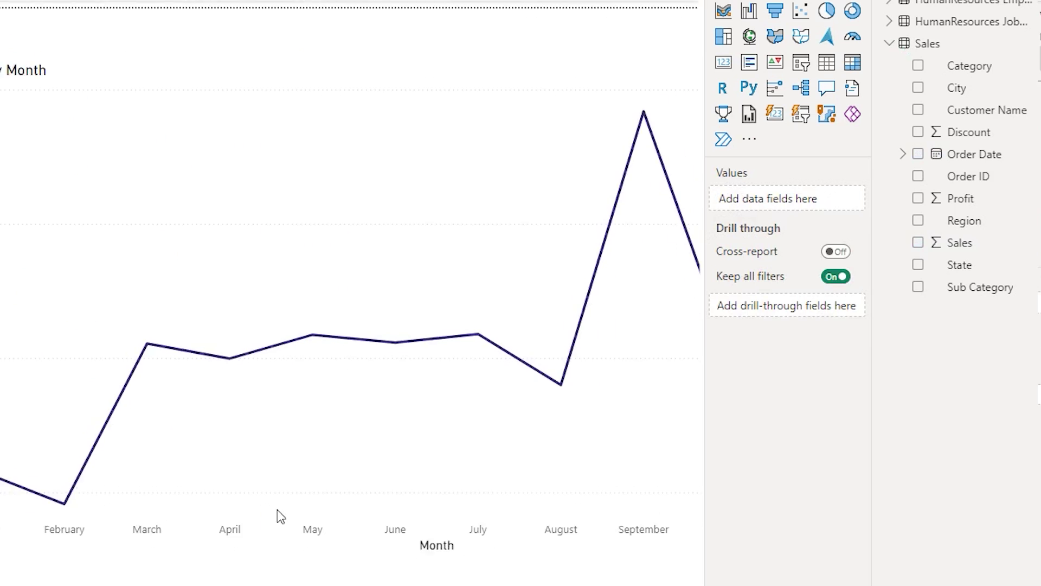
mouse_move(367, 353)
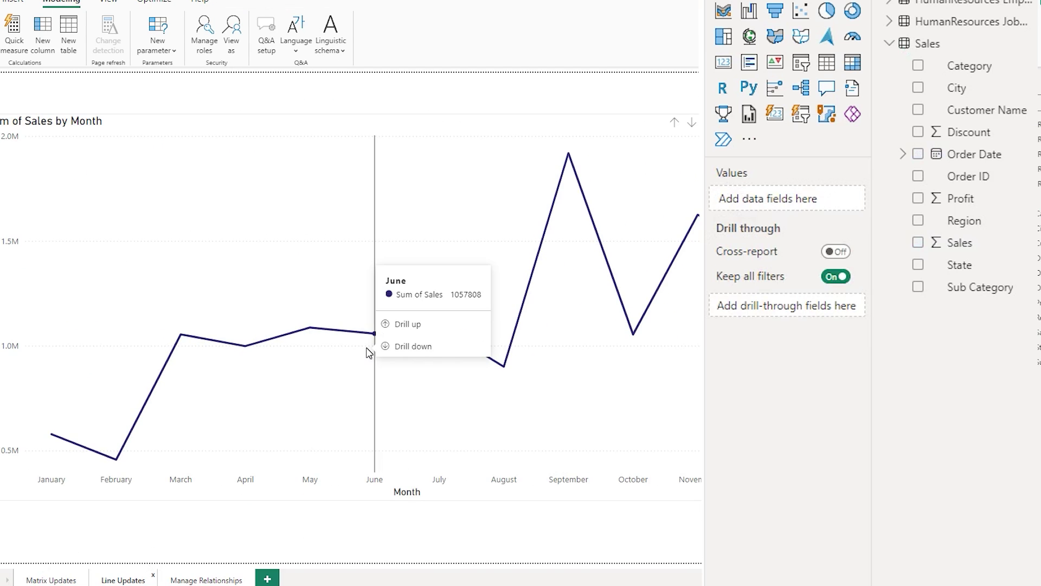
Step: Examine the Lines formatting settings of the Sum of Sales by Month line chart
click(358, 353)
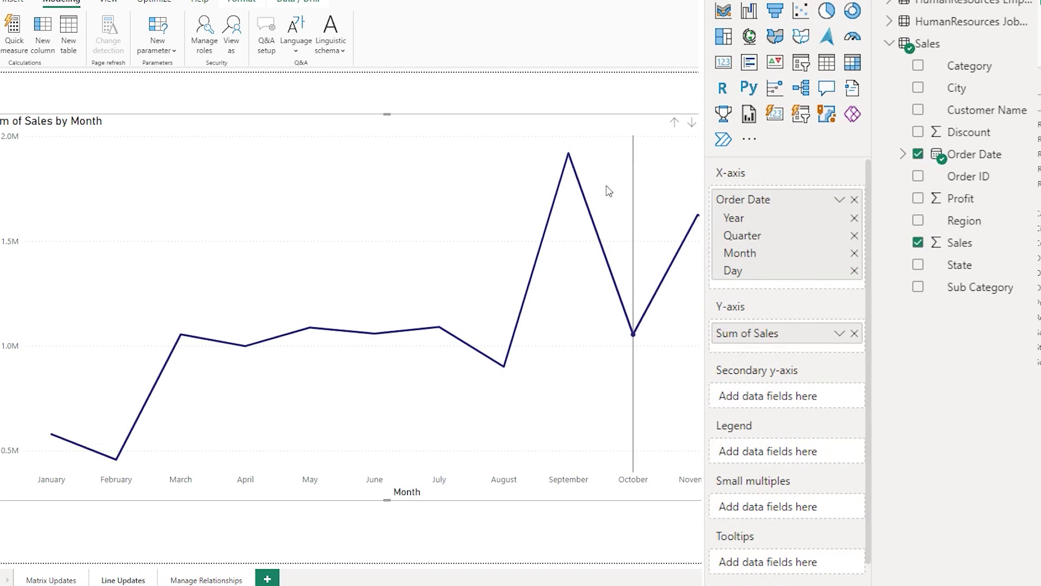
click(747, 1)
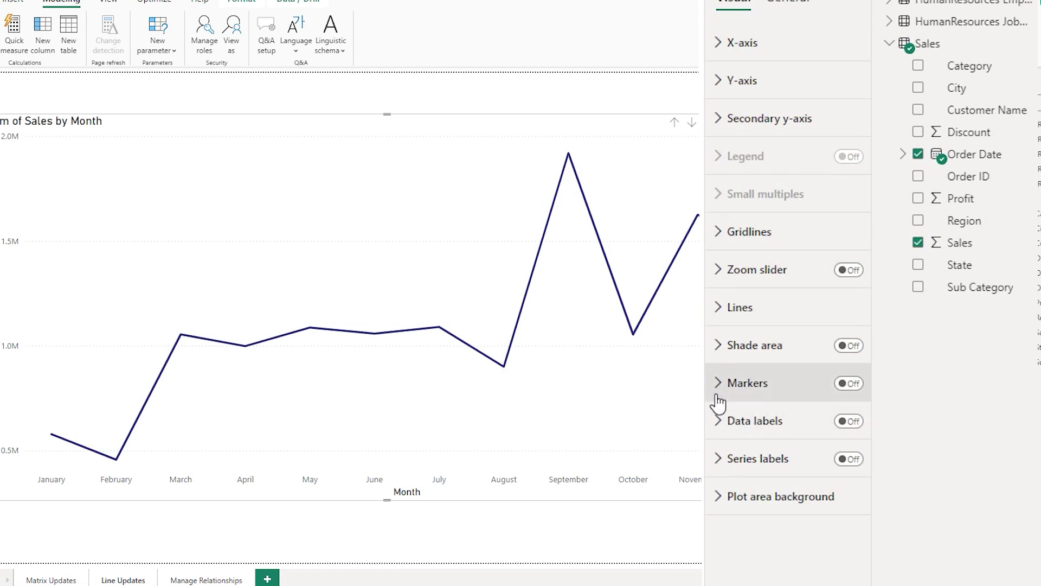
click(727, 308)
drag(869, 112, 867, 286)
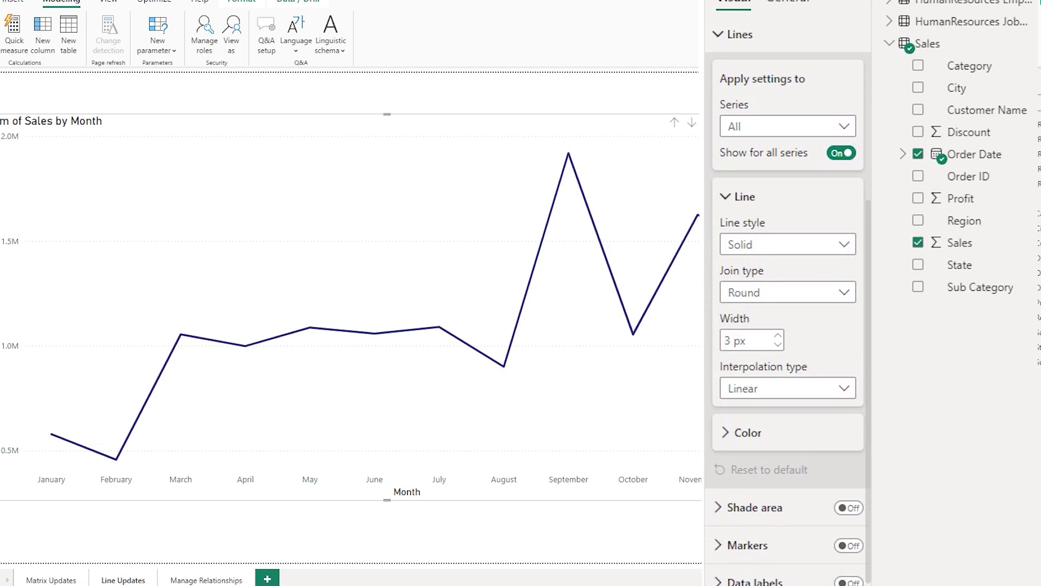
Step: Split the line chart by Region by adding the Region field as its legend
click(723, 1)
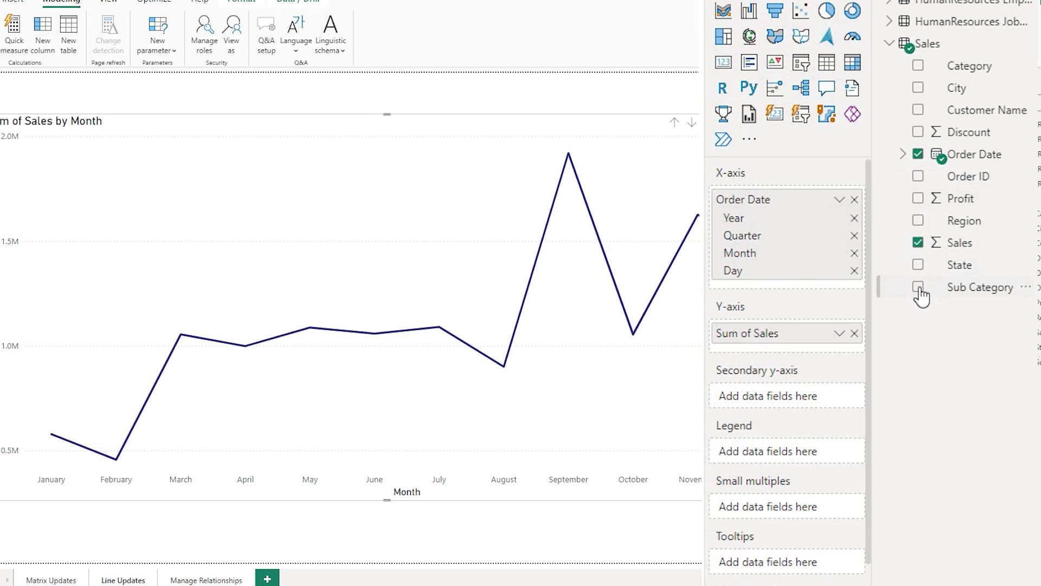
drag(967, 224, 765, 461)
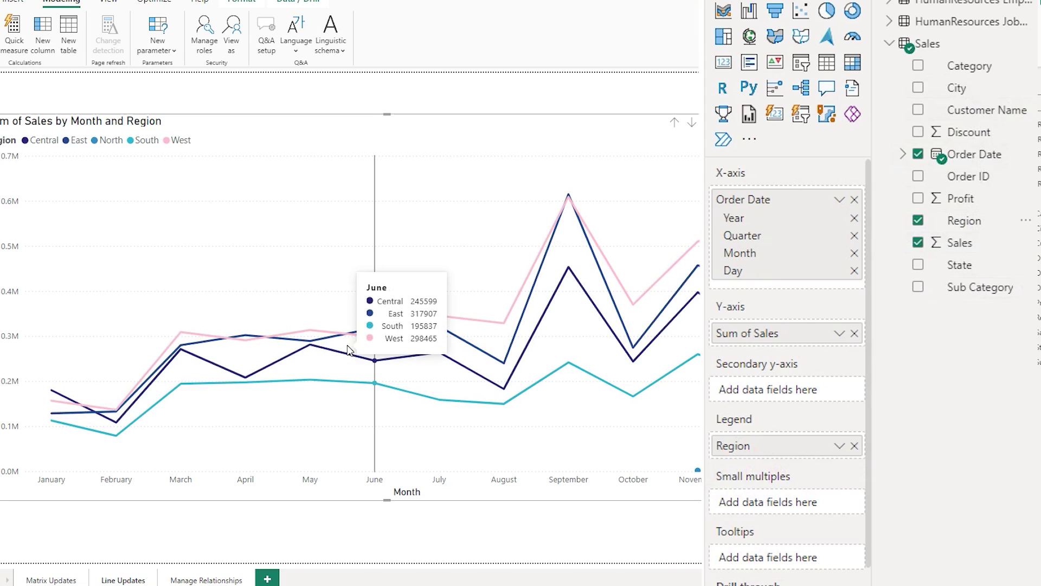
click(448, 175)
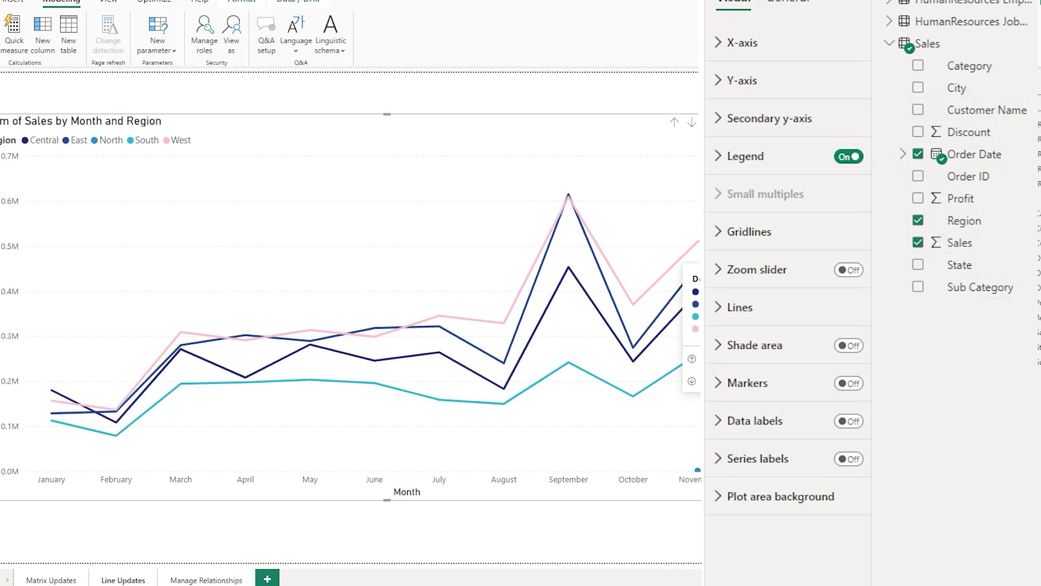
Step: Hide the Central series' line in the Lines settings and show it again
click(797, 292)
scroll(873, 162, down, 3)
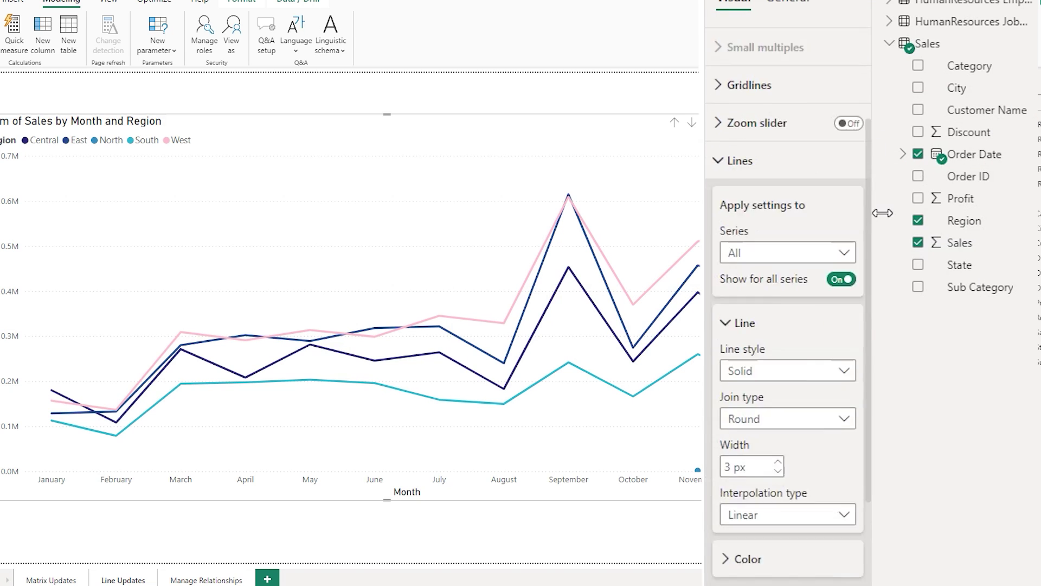
scroll(862, 185, down, 2)
click(843, 136)
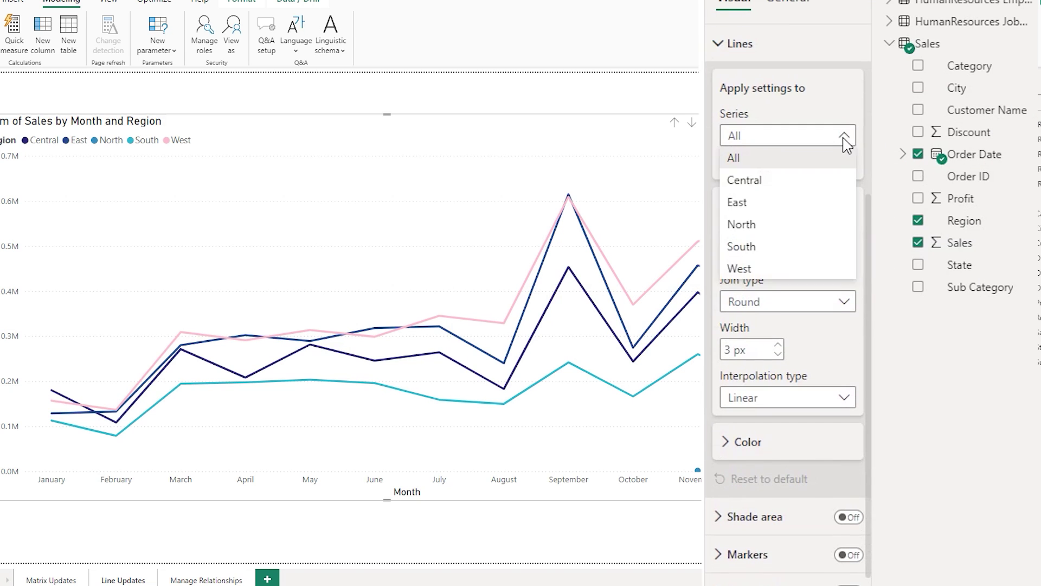
click(755, 187)
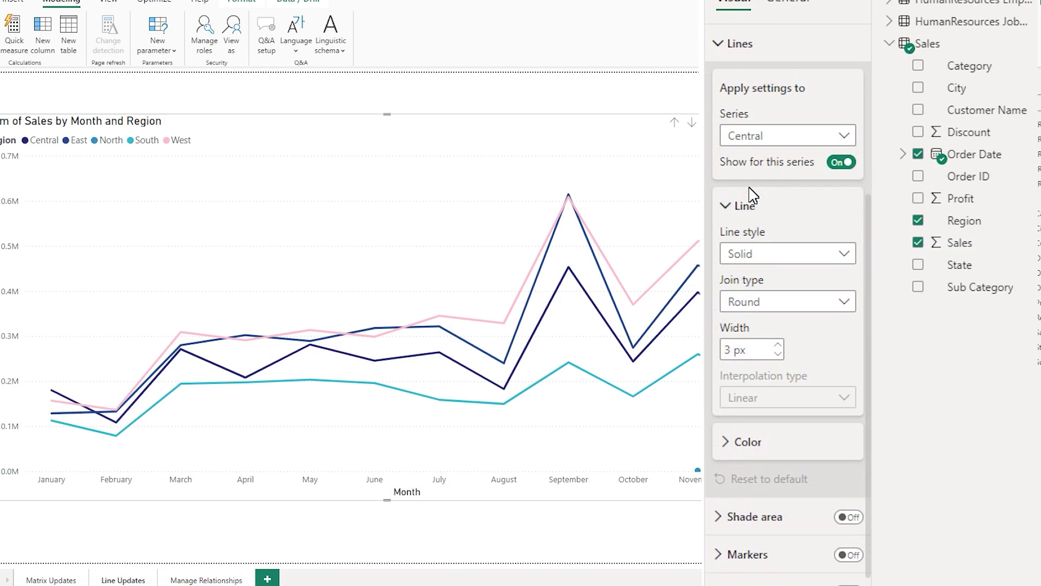
click(841, 162)
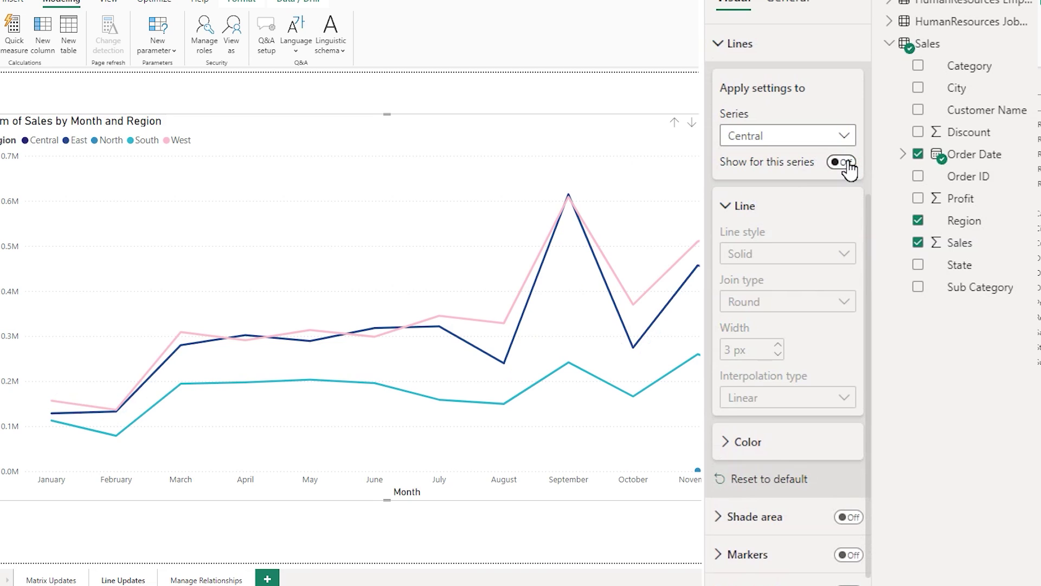
mouse_move(634, 347)
click(842, 162)
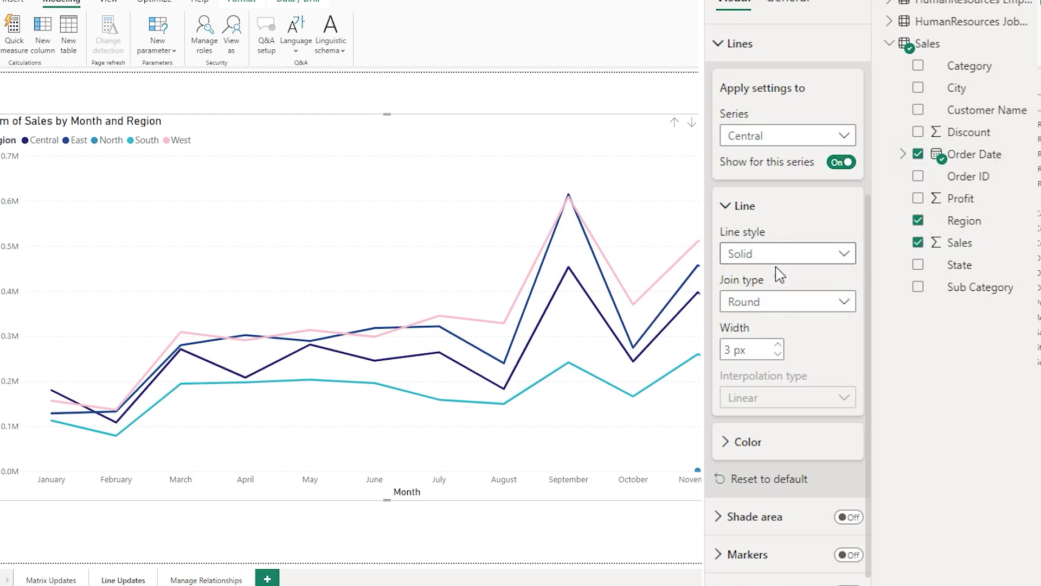
Step: Turn on markers for the line chart and apply the marker settings to the Central series
click(759, 554)
drag(873, 302, 879, 462)
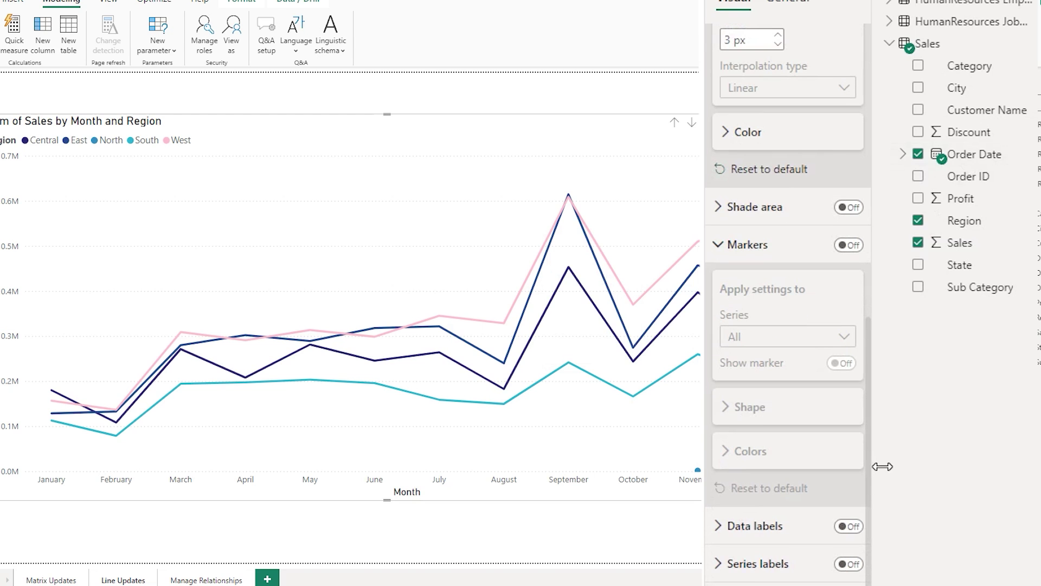
click(847, 253)
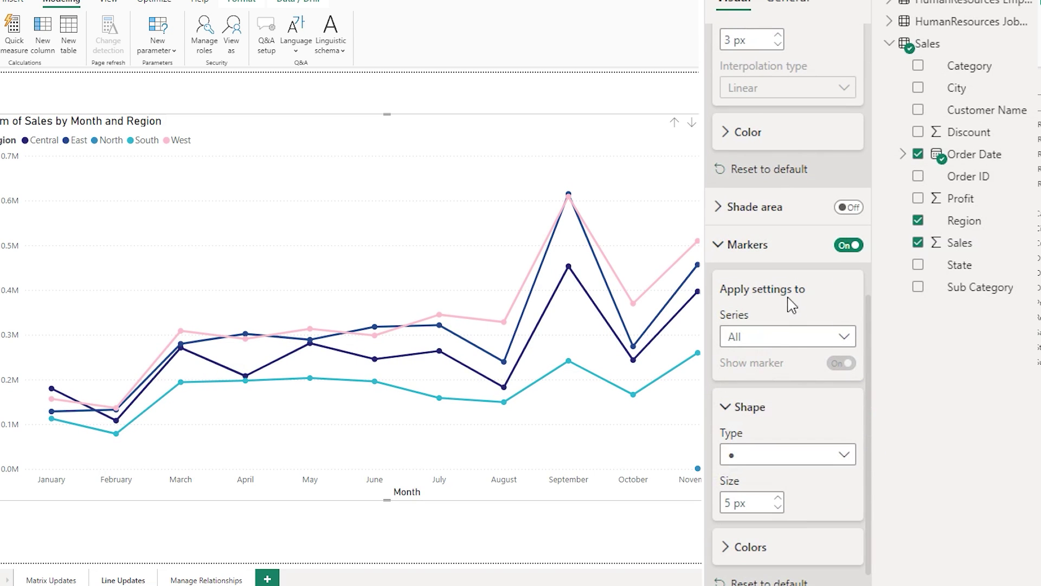
click(787, 338)
click(782, 382)
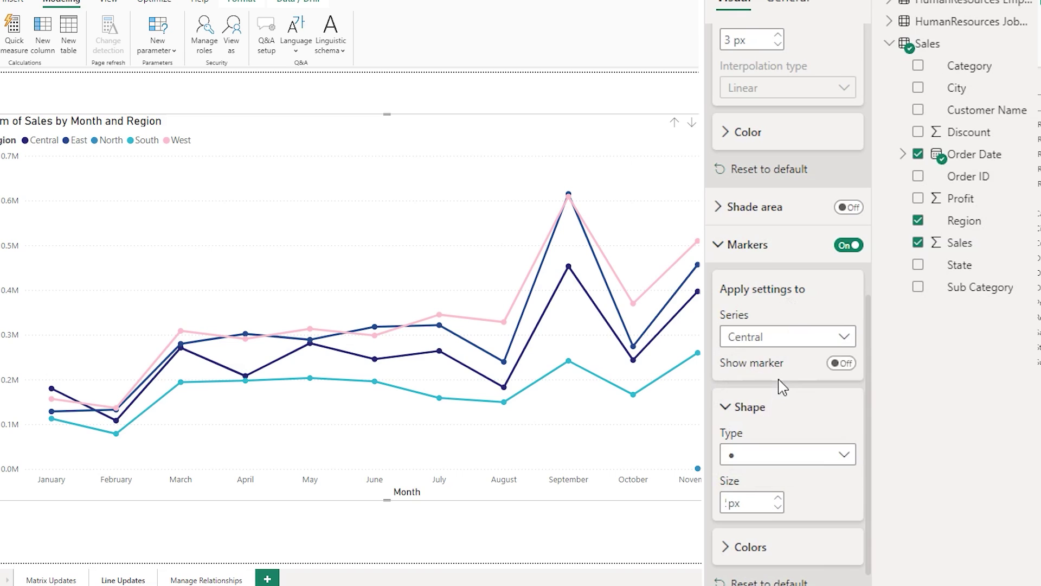
Step: Check the marker settings of other region series, including West, and return to the Central series
click(760, 337)
click(756, 404)
click(832, 338)
click(774, 424)
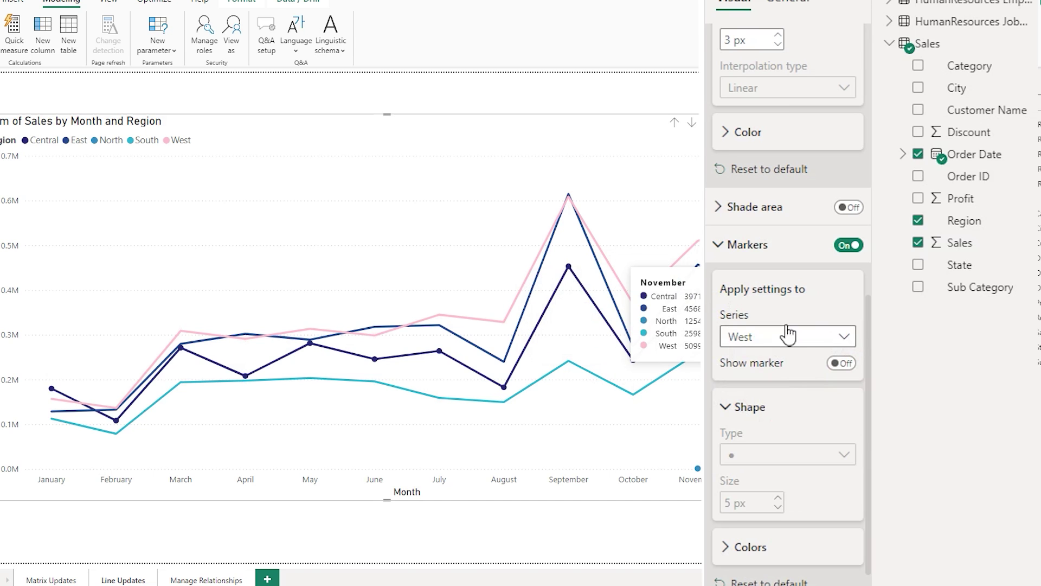
click(757, 339)
click(761, 382)
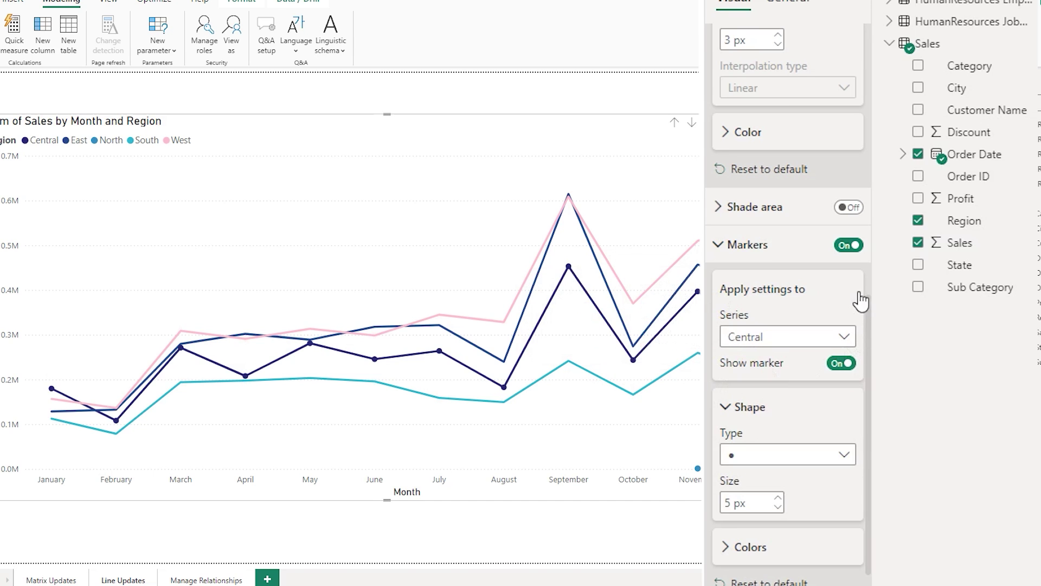
Step: Change the Central series' markers to diamonds with a size of 8 px
scroll(870, 352, down, 2)
click(843, 359)
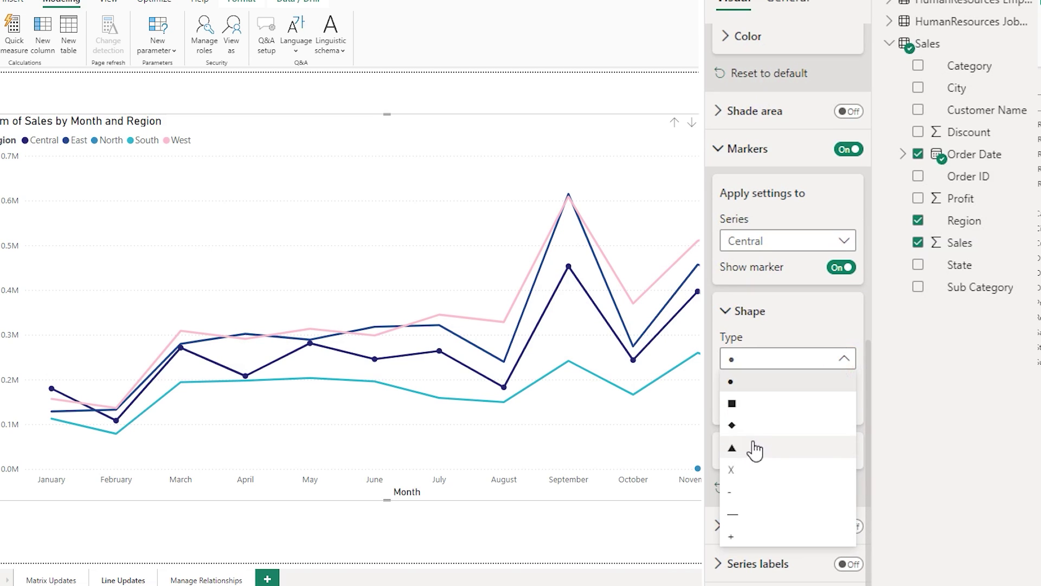
click(732, 425)
click(781, 404)
click(781, 404)
click(781, 404)
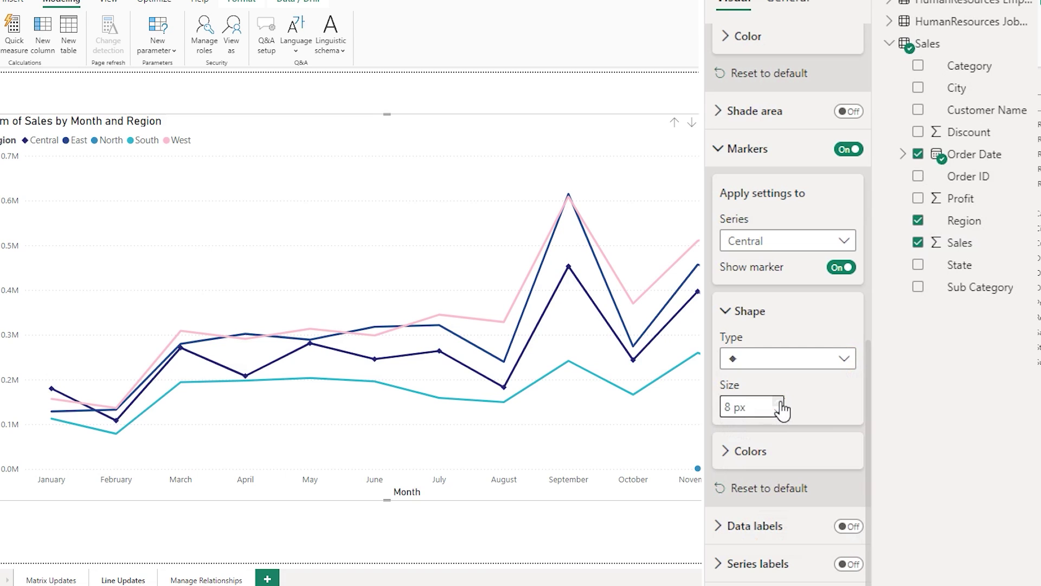
Step: Color the Central series' markers with the light red theme color
click(733, 457)
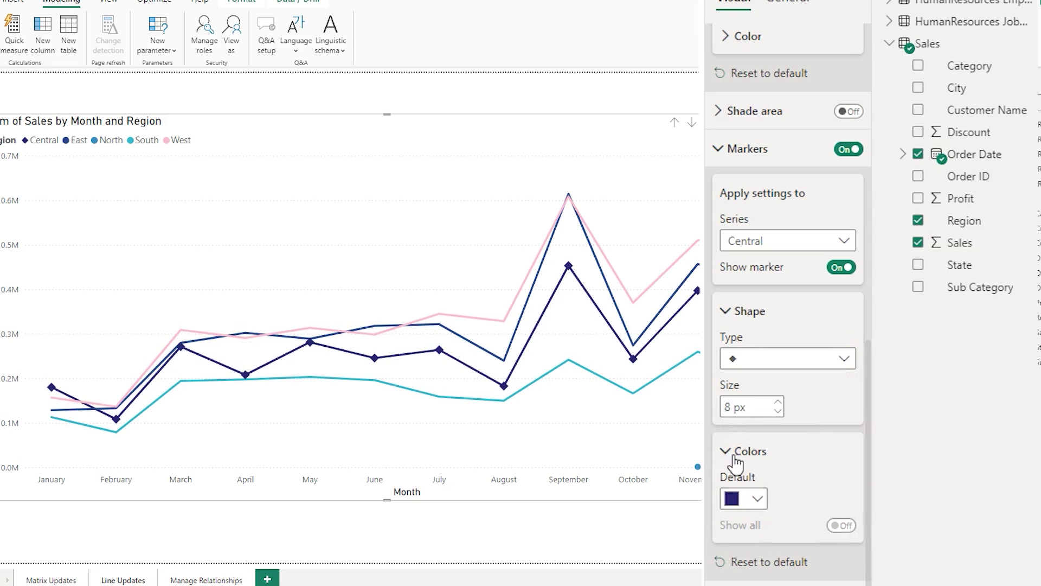
click(758, 498)
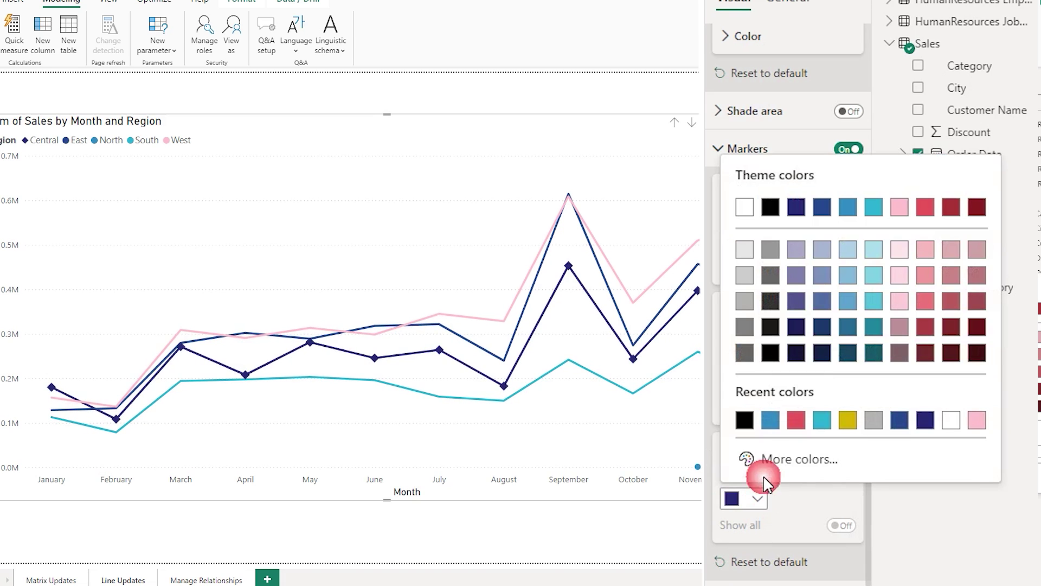
click(931, 220)
Step: Turn off the Central series' line so that only its markers are drawn
scroll(787, 244, up, 6)
scroll(762, 225, down, 1)
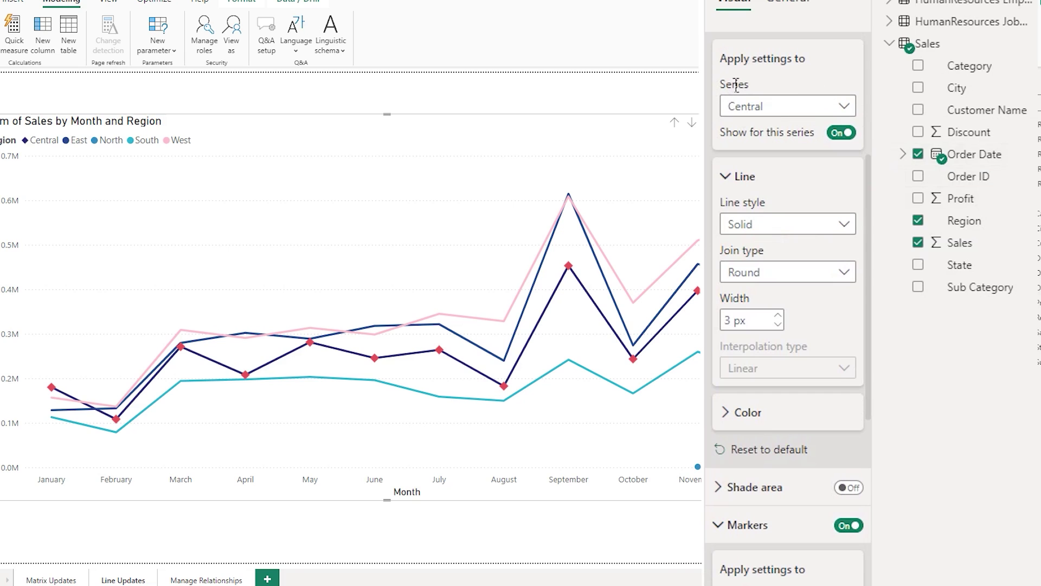
click(849, 136)
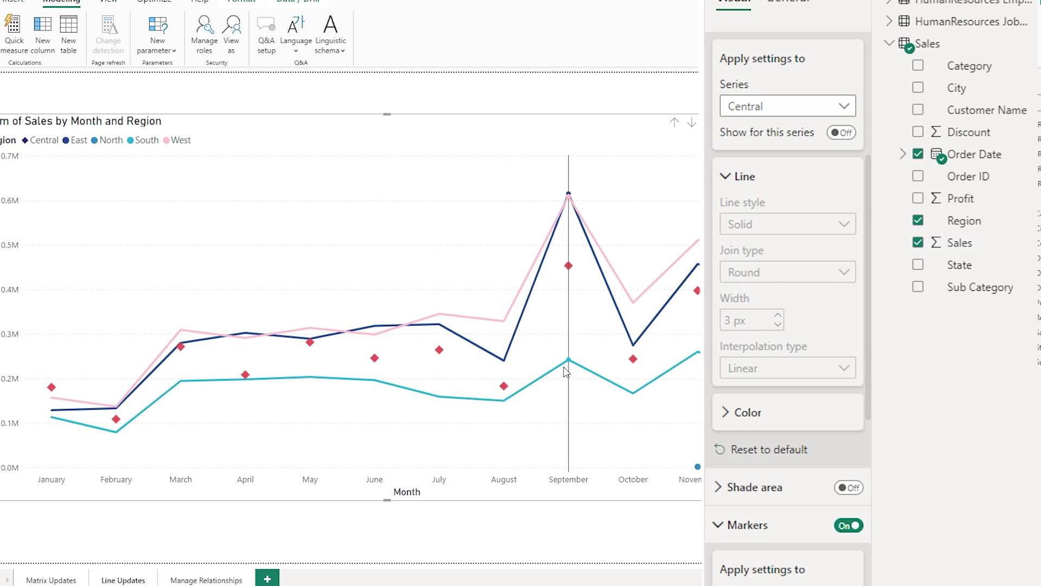
mouse_move(563, 372)
Step: Collapse the open formatting sections and apply the Lines settings to all series
scroll(786, 163, up, 4)
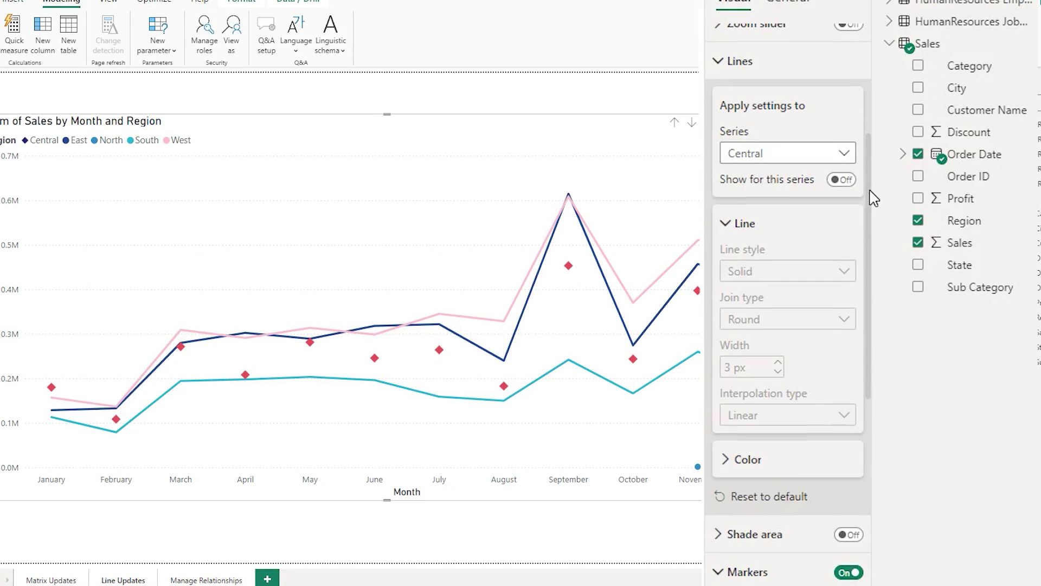
click(733, 130)
click(746, 203)
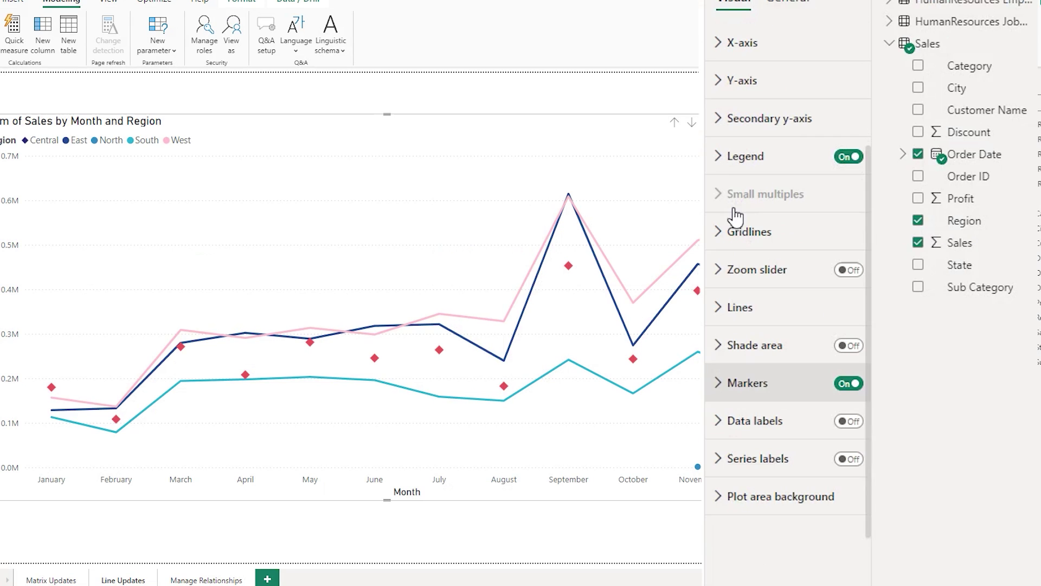
click(729, 305)
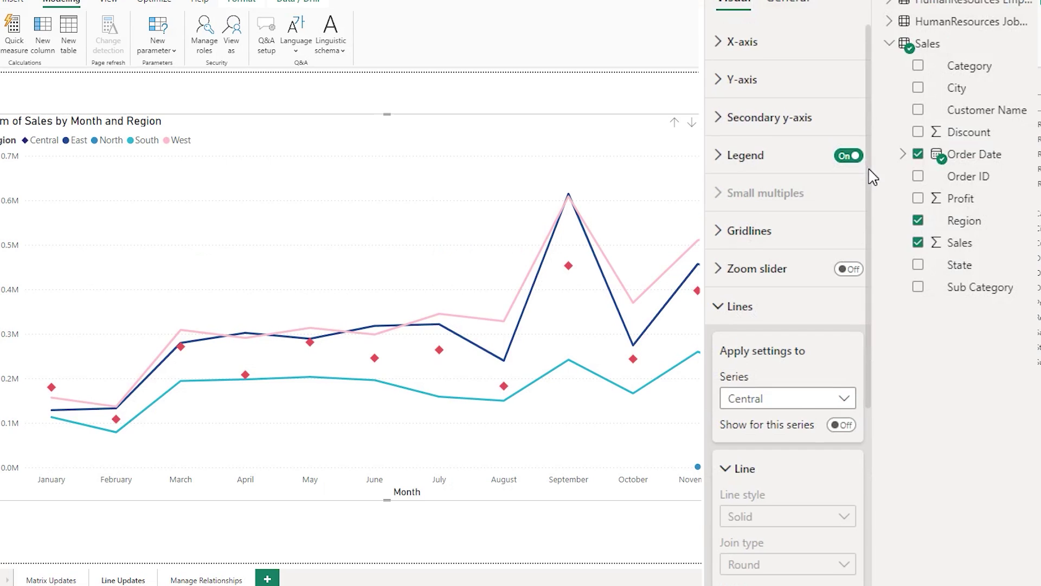
scroll(846, 173, down, 5)
click(844, 154)
click(770, 174)
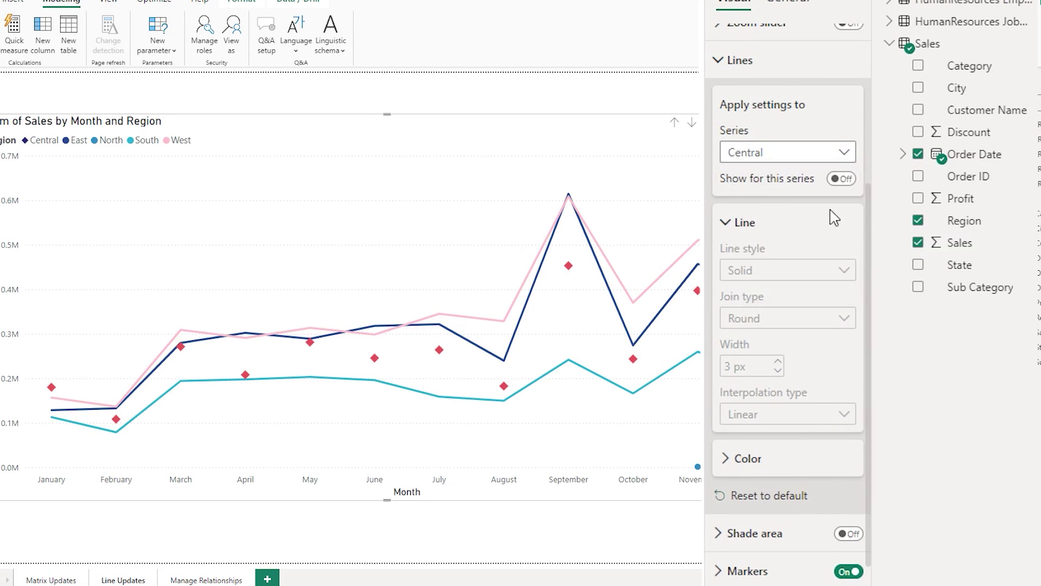
Step: Set the line style of all series to Dotted
scroll(770, 185, down, 2)
click(770, 184)
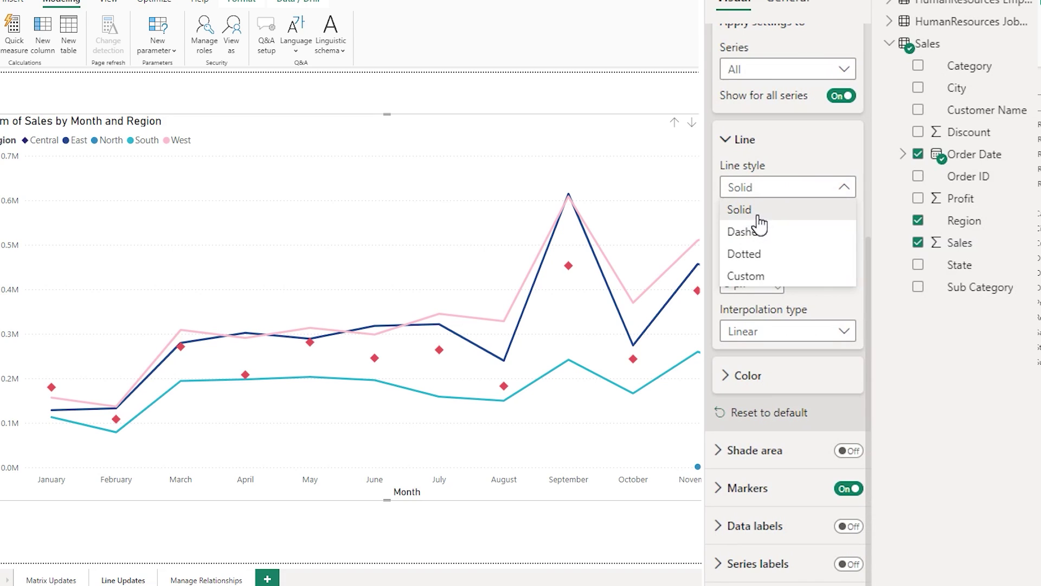
click(768, 233)
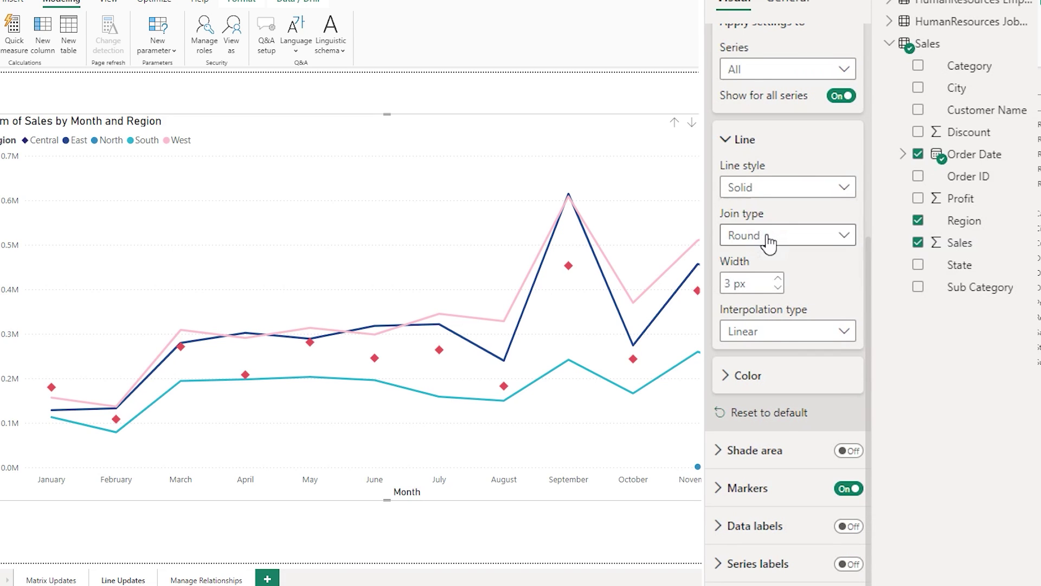
click(775, 187)
click(783, 256)
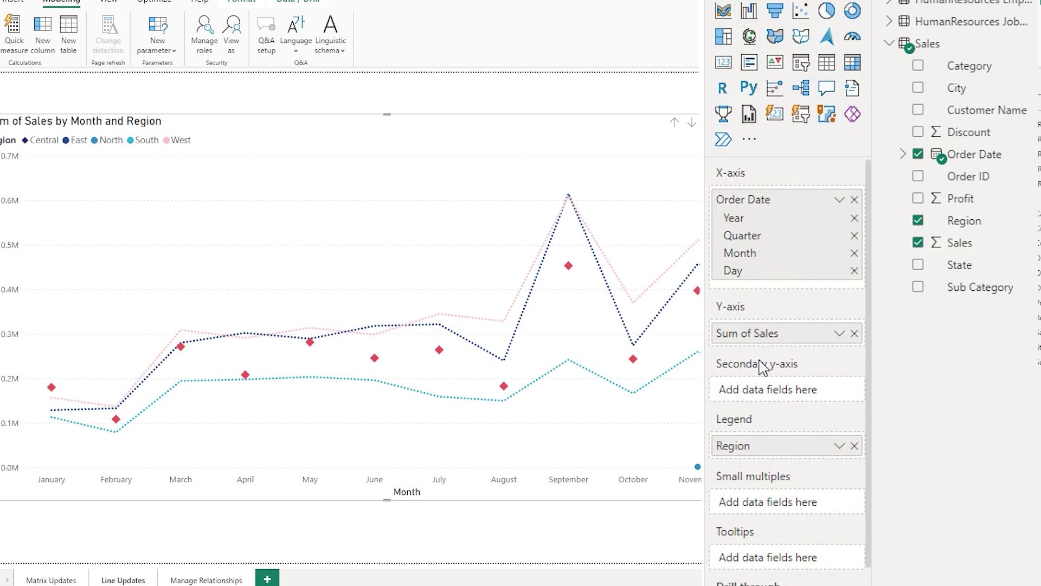
Step: Remove Region from the chart's legend and set the line style to Custom for all series
click(856, 447)
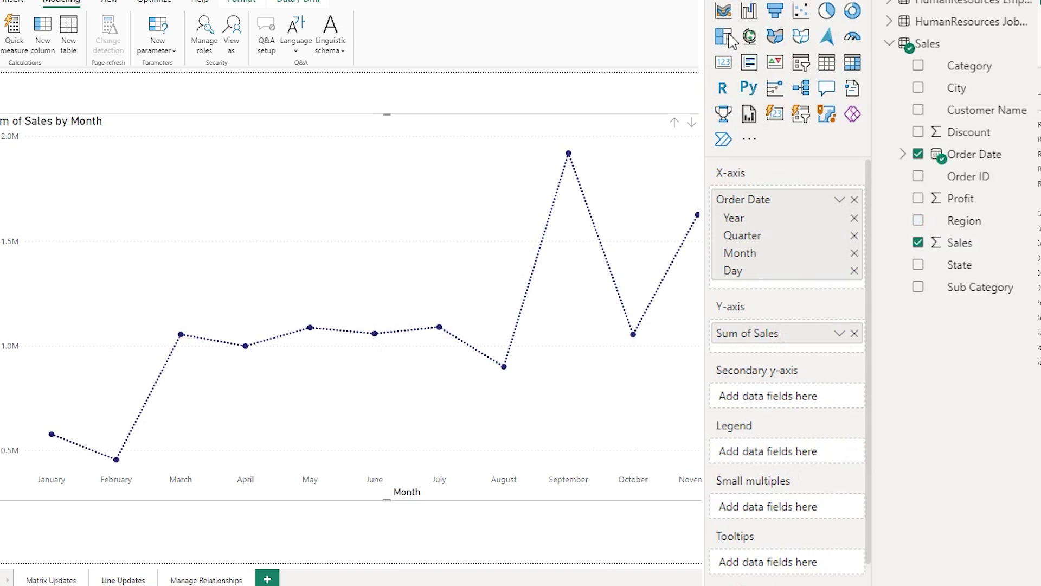
click(729, 2)
click(730, 329)
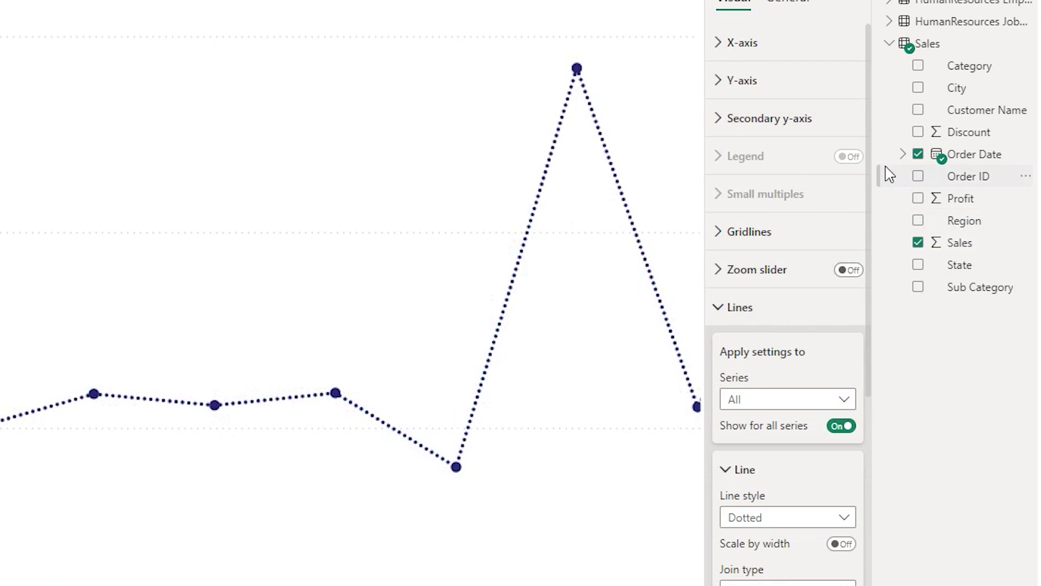
scroll(867, 369, down, 5)
click(753, 196)
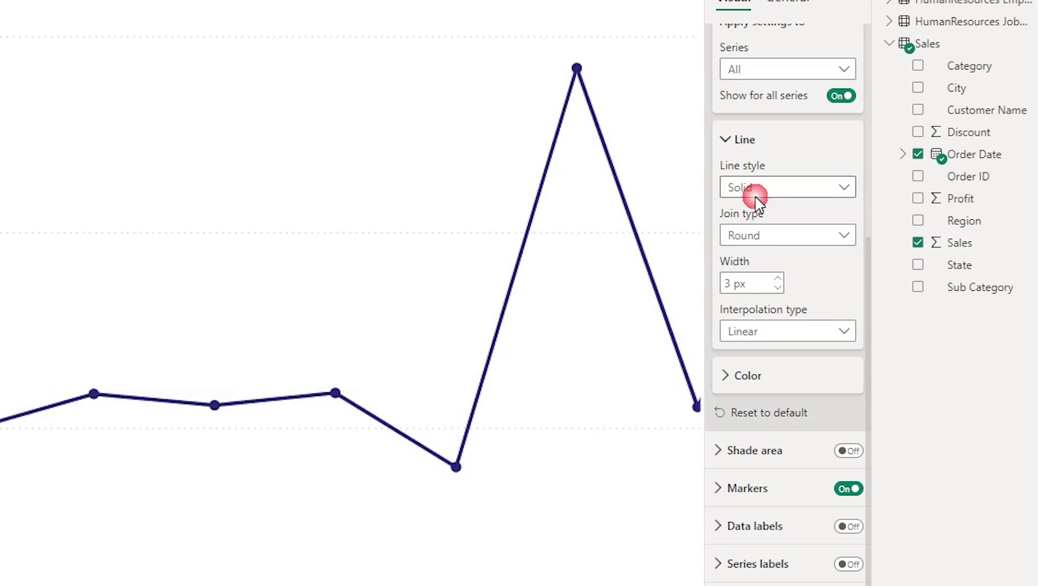
click(768, 276)
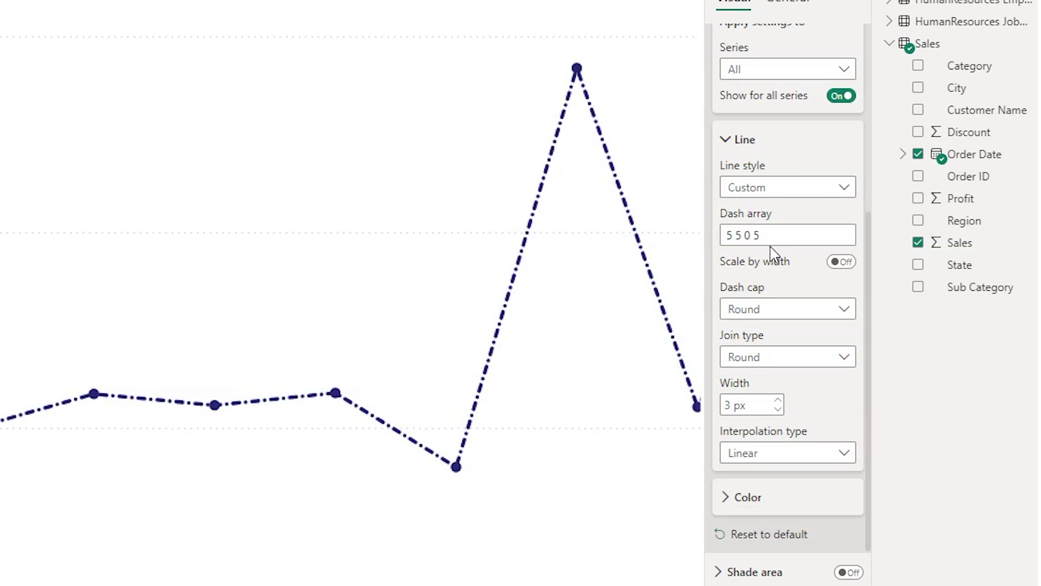
Step: Highlight and examine the first and second values of the custom line's dash array
click(789, 234)
click(719, 234)
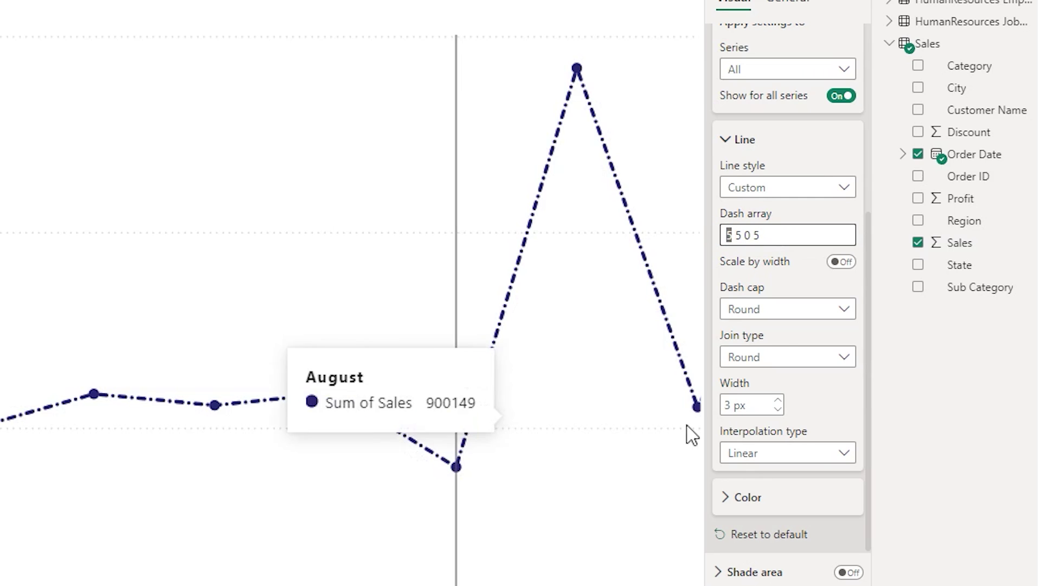
click(740, 239)
double_click(739, 235)
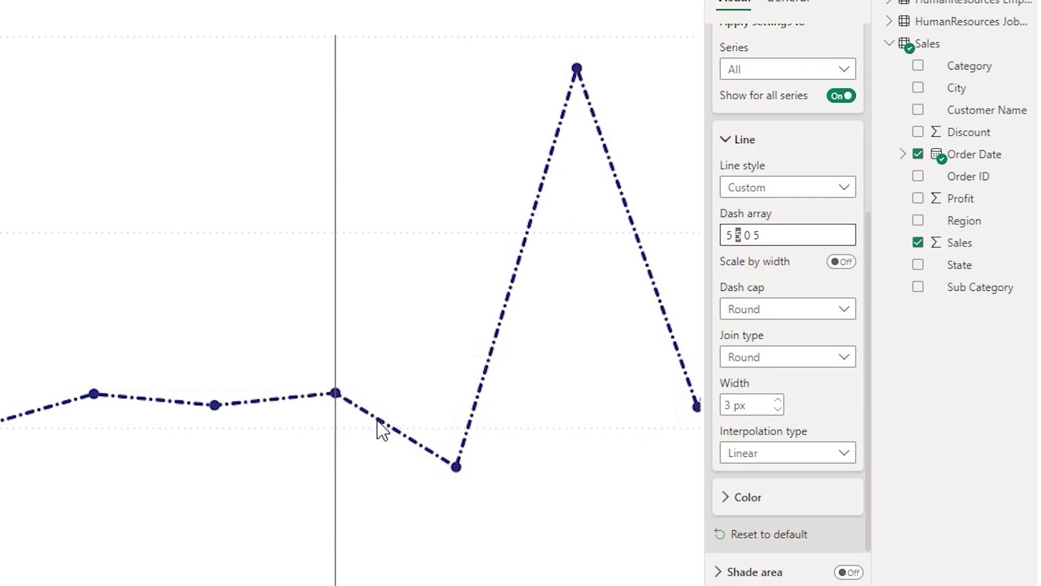
Step: Examine the last two values of the line's dash array and set the array to 5 5 35 5
double_click(747, 234)
text(0 5)
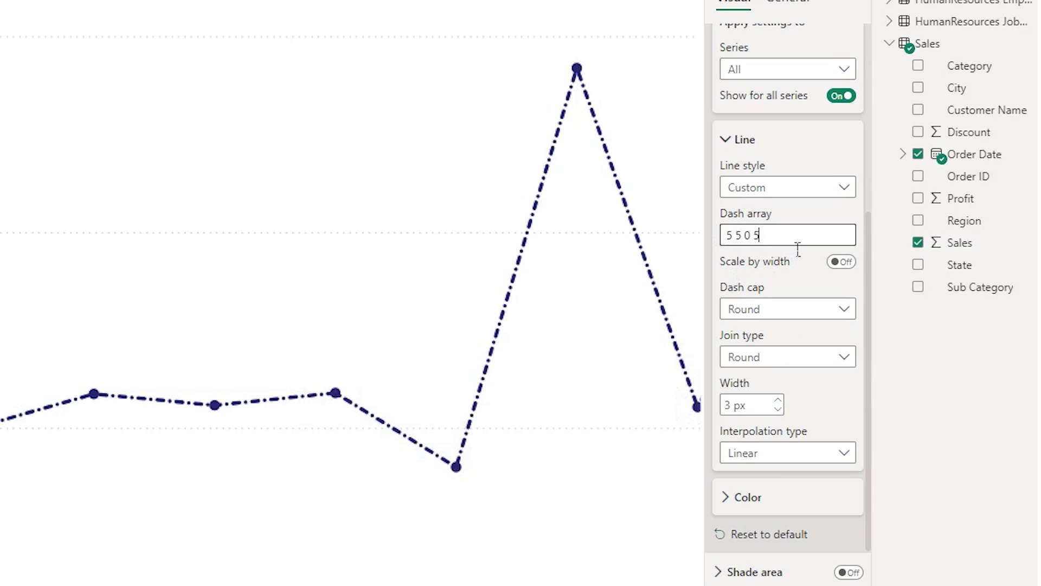
mouse_move(561, 343)
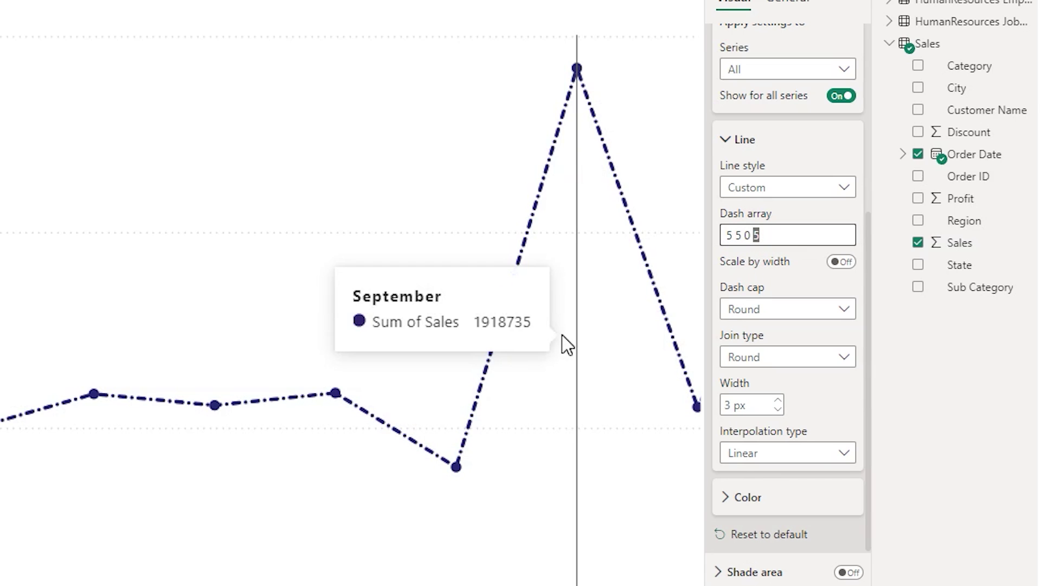
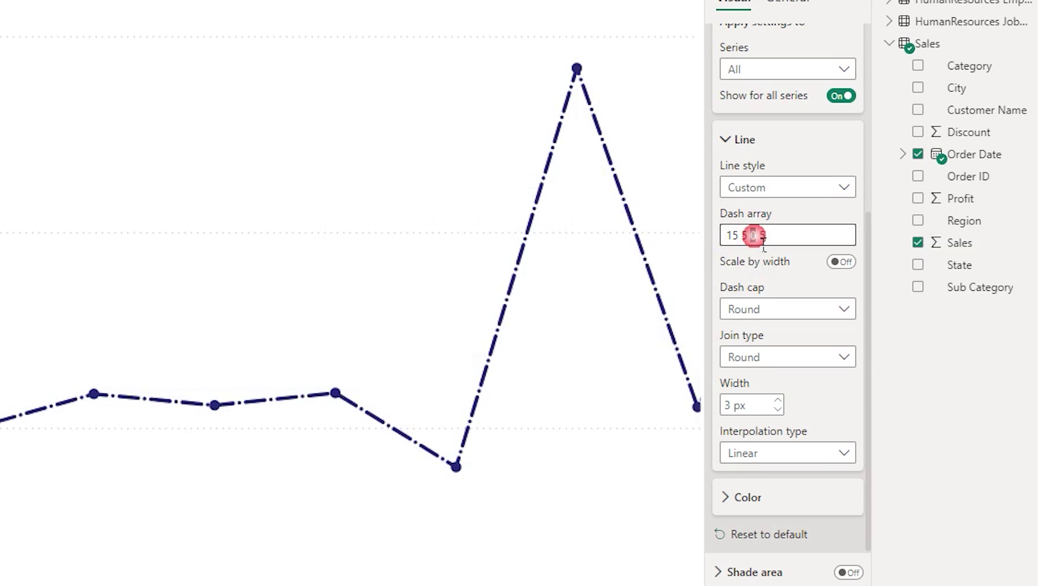
text(25)
click(790, 242)
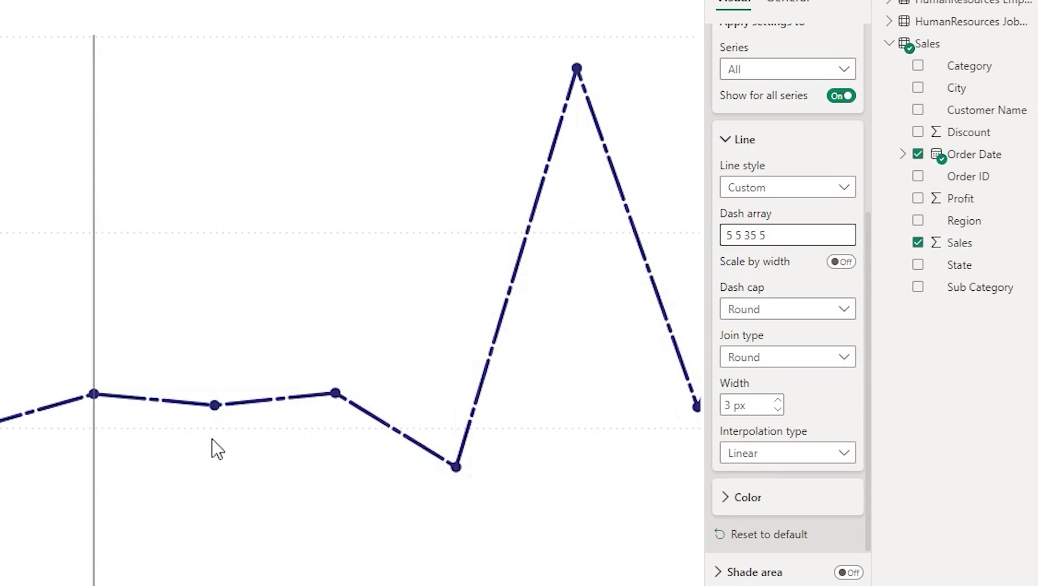
mouse_move(356, 409)
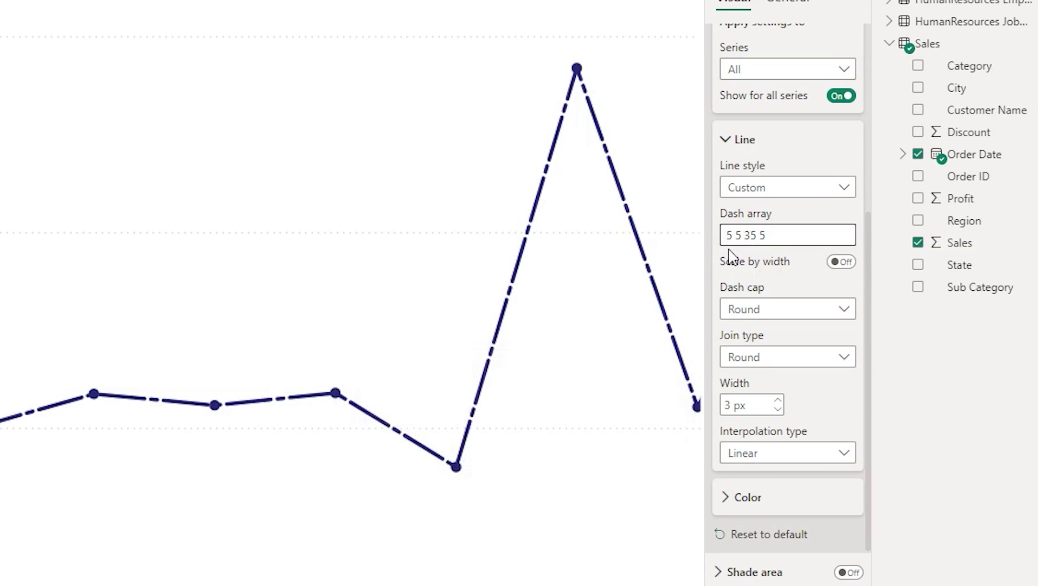
Step: Set the second value of the dash array to 30, making the array 5 30 35 5
double_click(737, 235)
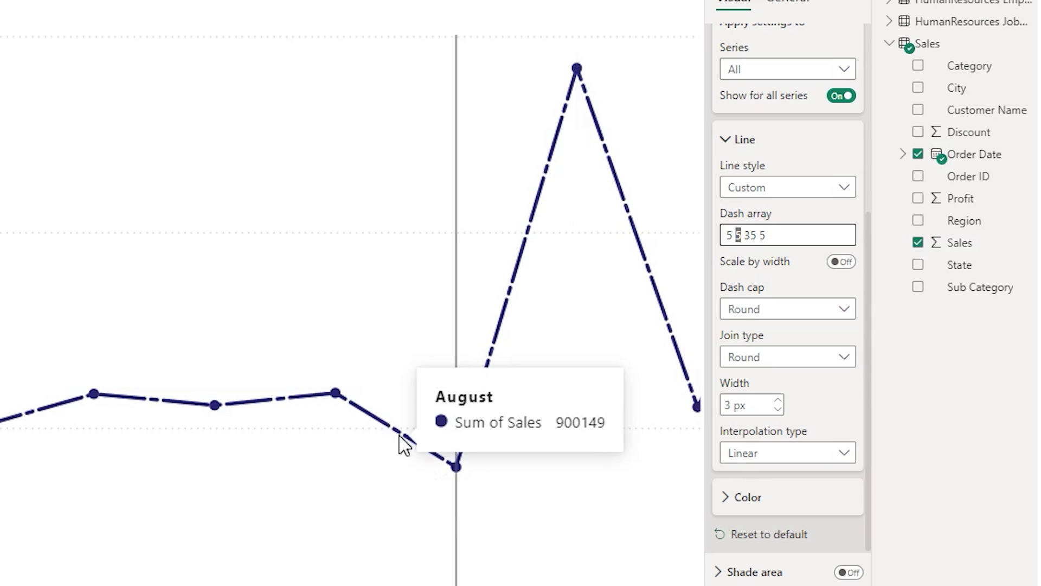
mouse_move(425, 453)
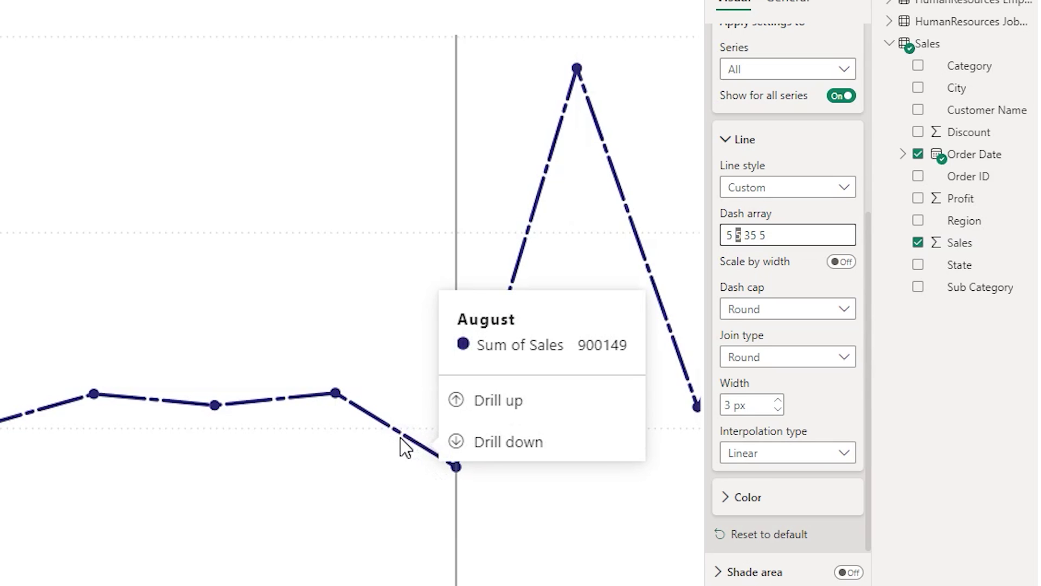
key(Left)
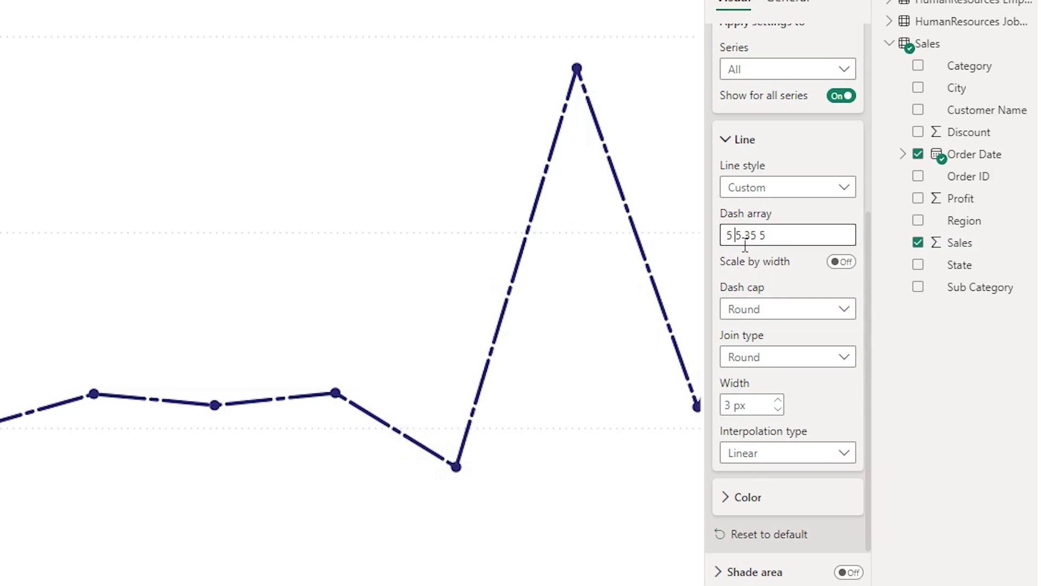
key(shift+Right)
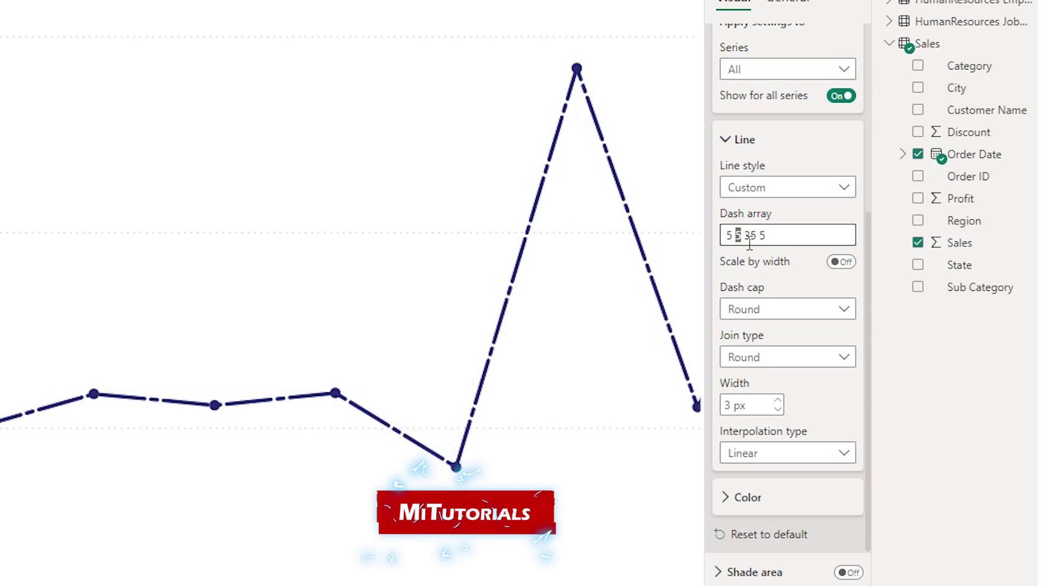
text(30)
mouse_move(435, 473)
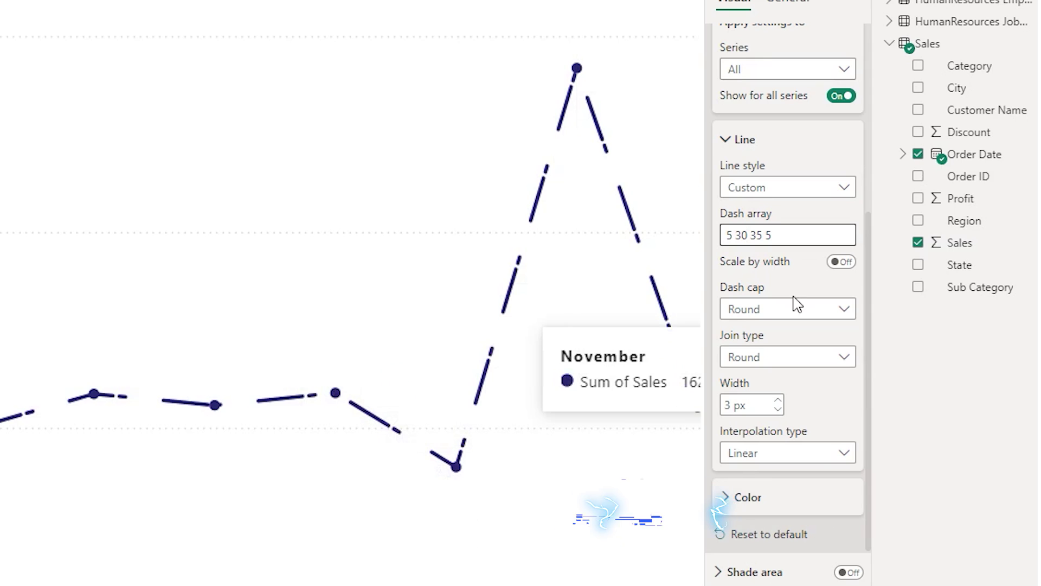
Step: Restore the second value of the dash array to 5, making the array 5 5 35 5
double_click(740, 236)
text(5)
click(460, 483)
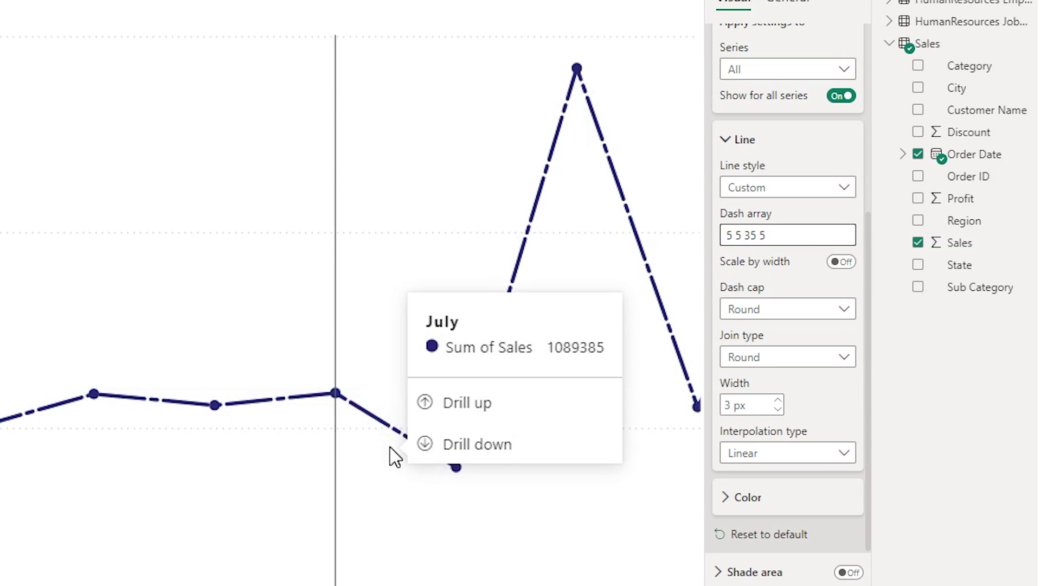
Step: Try 10 as the third value of the dash array and finally make it 50, giving 5 5 50 5
double_click(750, 235)
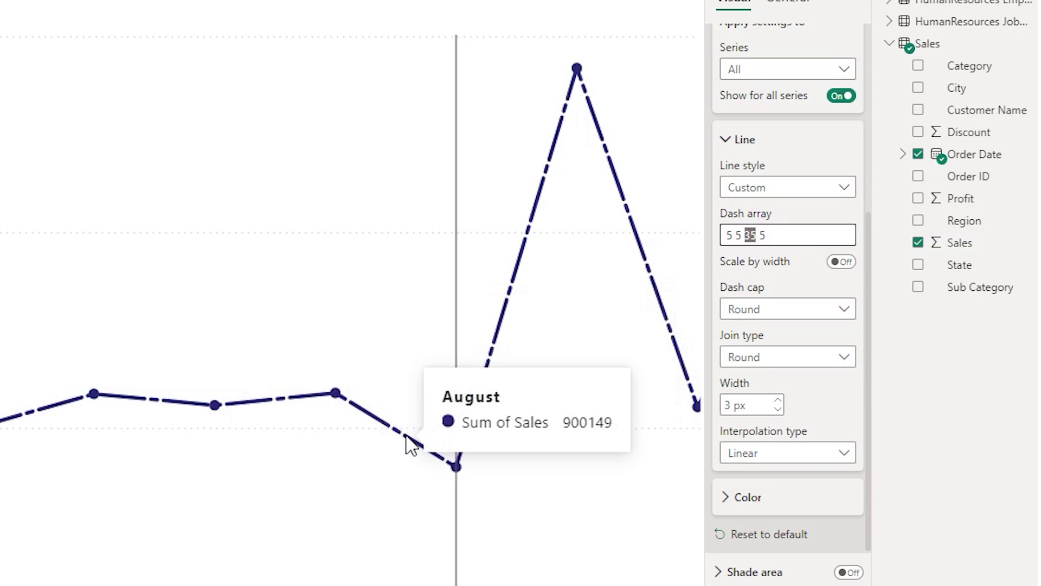
text(10)
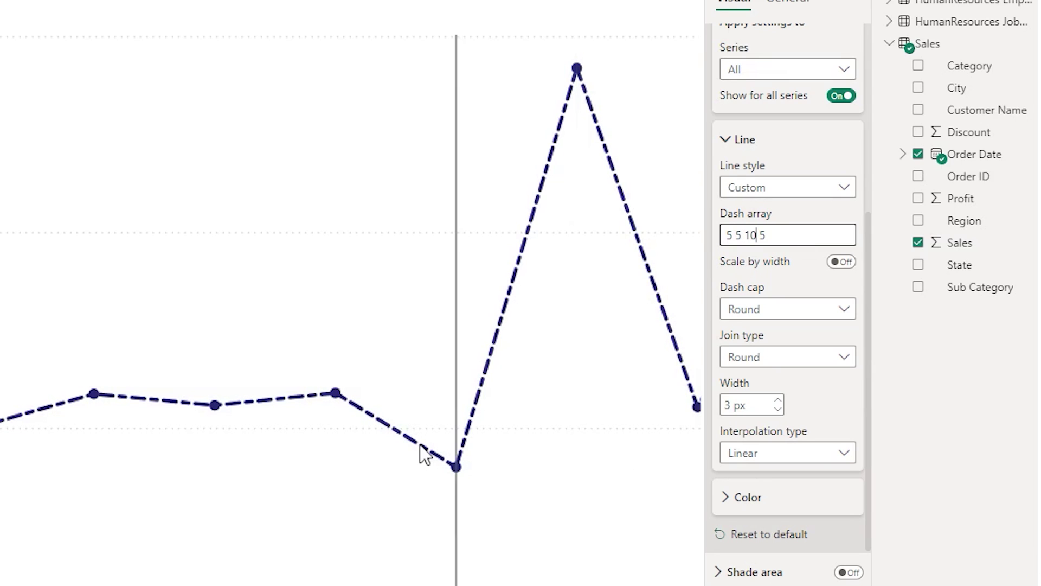
click(743, 234)
double_click(751, 236)
text(5)
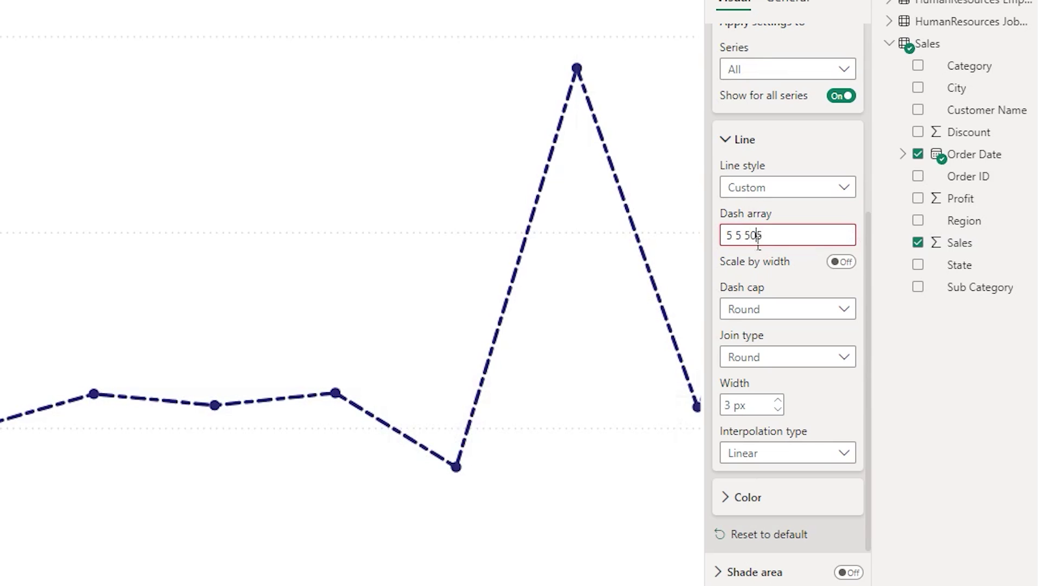
text(0)
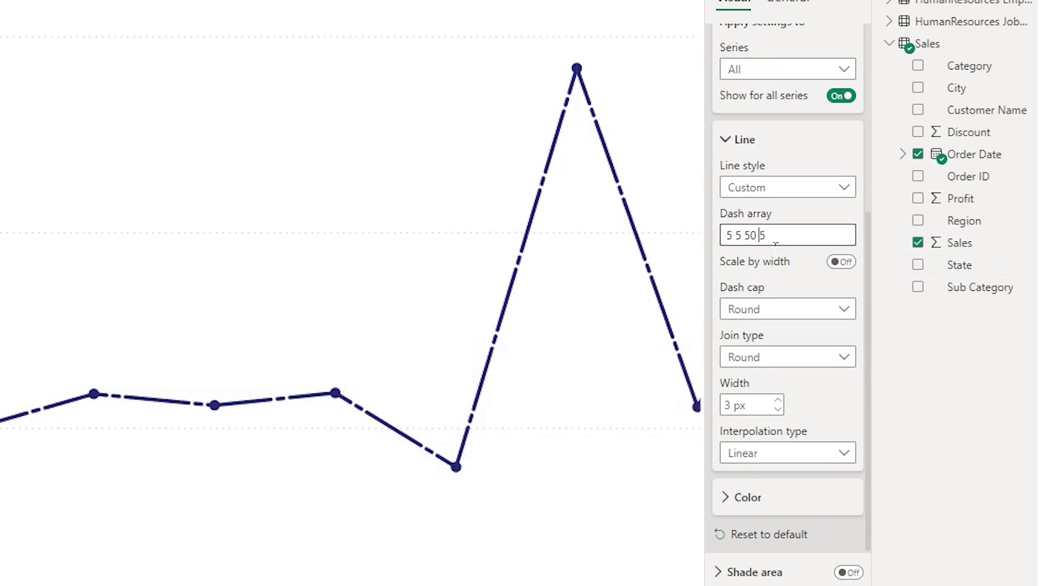
double_click(757, 238)
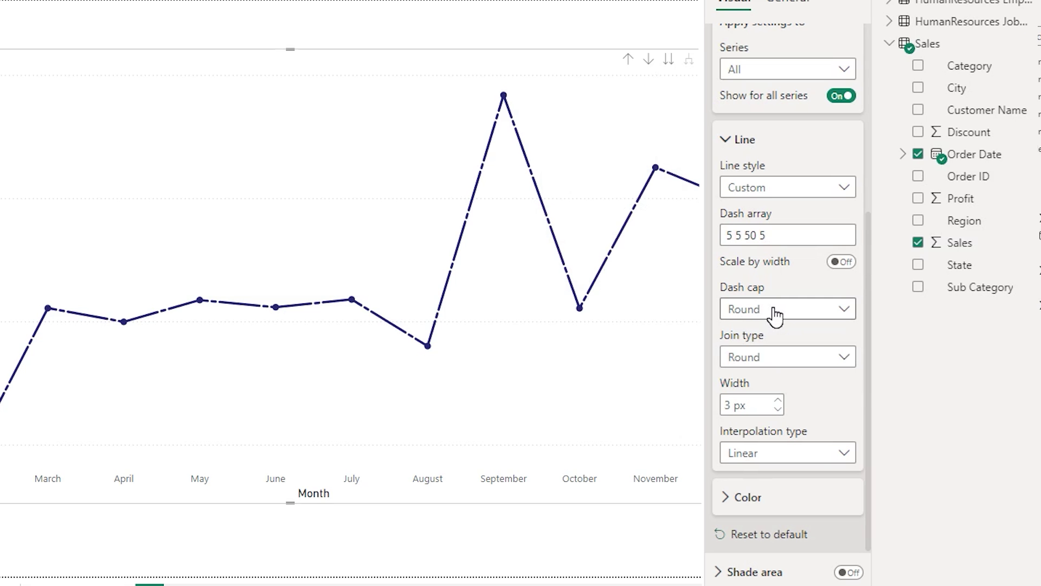
Step: Try the Flat and Square dash caps on the custom line and return the dash cap to Round
click(776, 315)
click(789, 305)
click(763, 314)
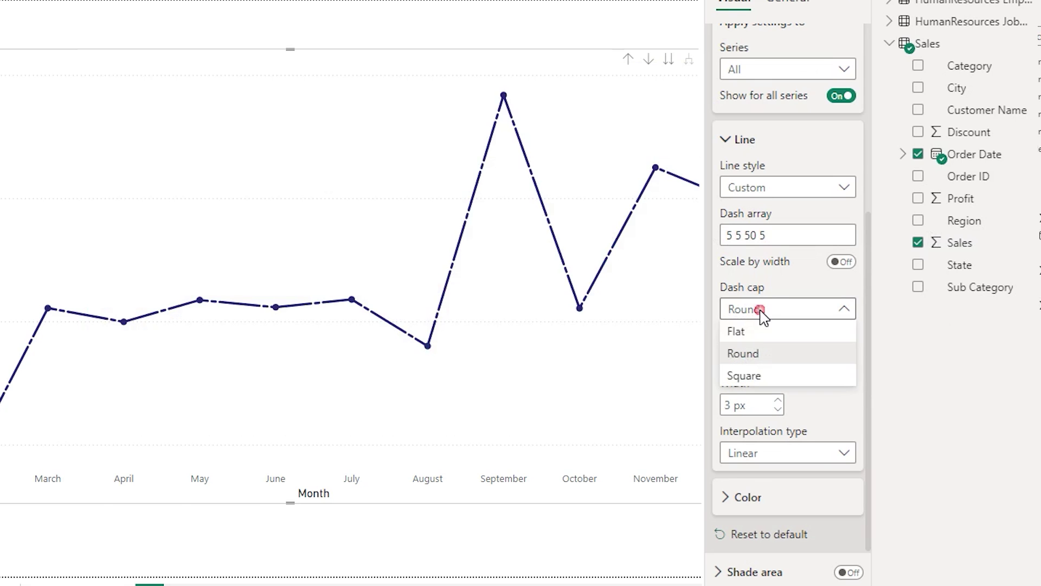
click(740, 331)
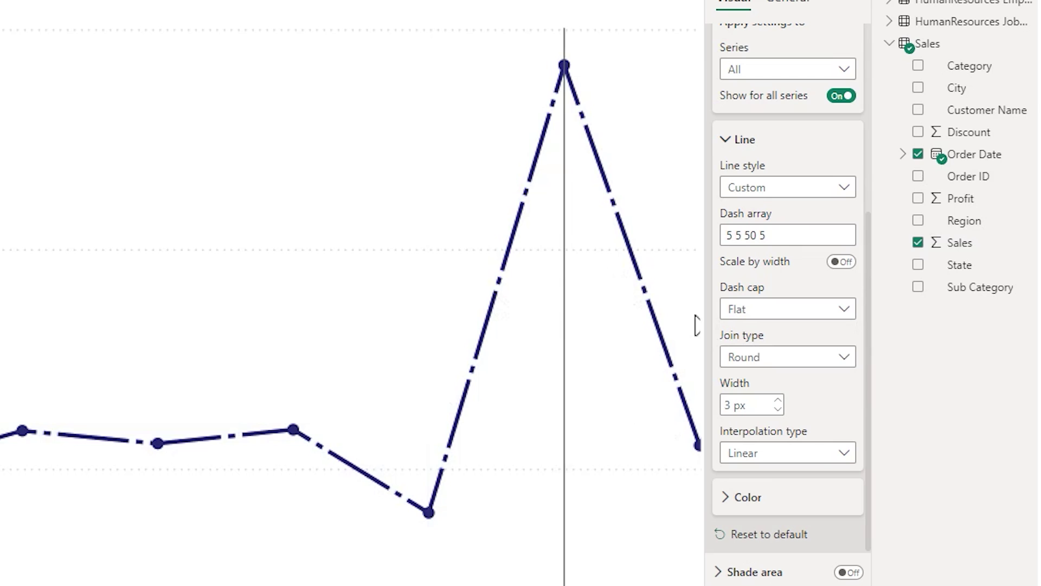
click(757, 315)
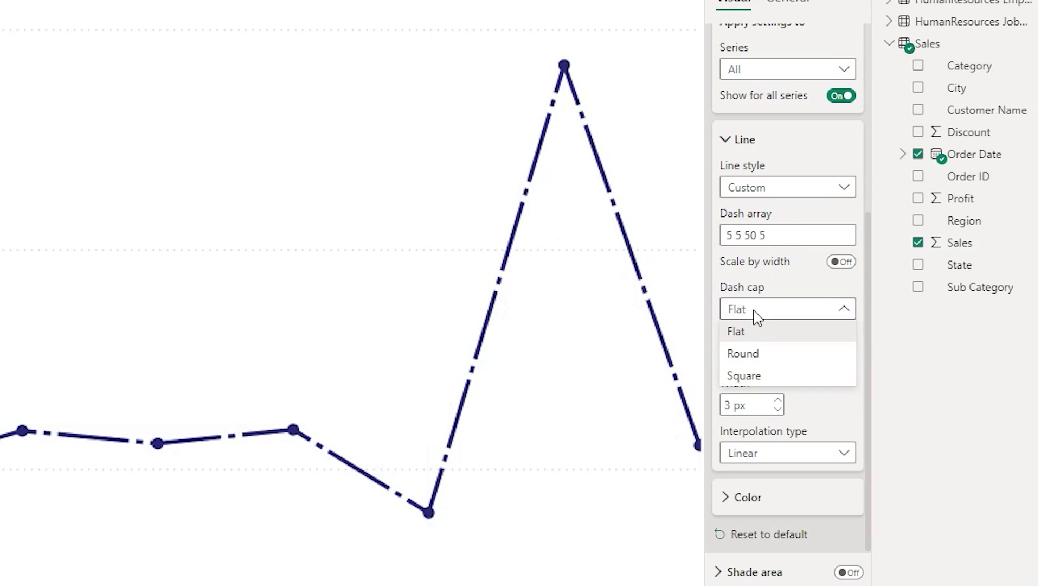
click(767, 377)
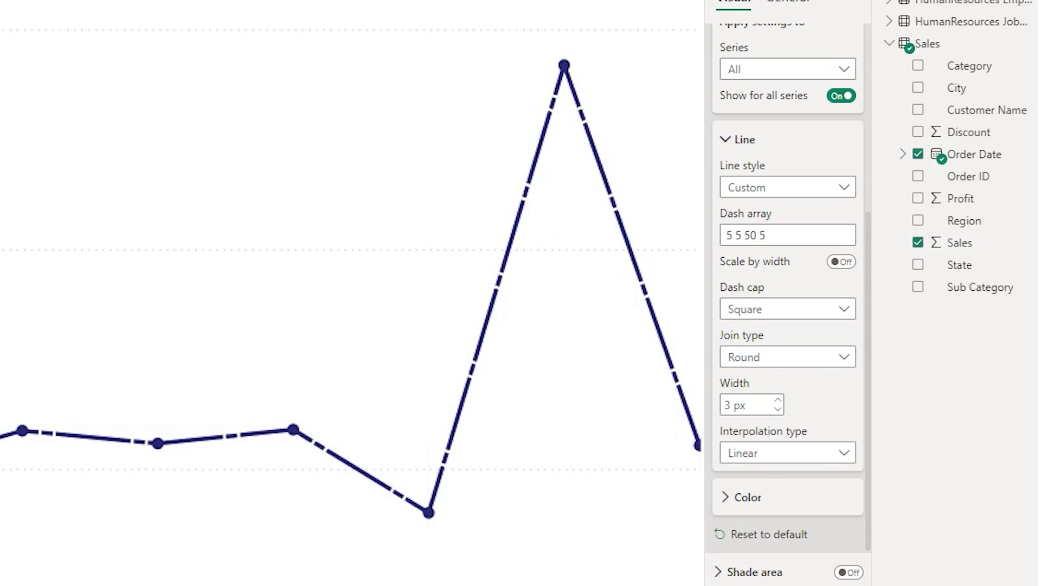
click(770, 315)
click(762, 354)
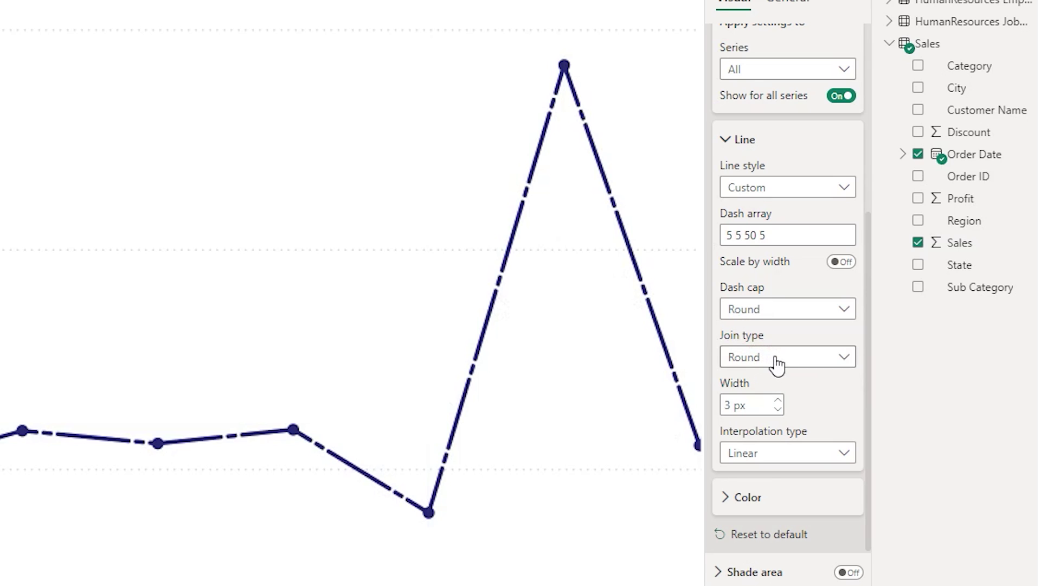
Step: Increase the line width to 8 px and turn on scaling of the dashes by width
click(779, 400)
click(781, 400)
click(781, 400)
click(781, 400)
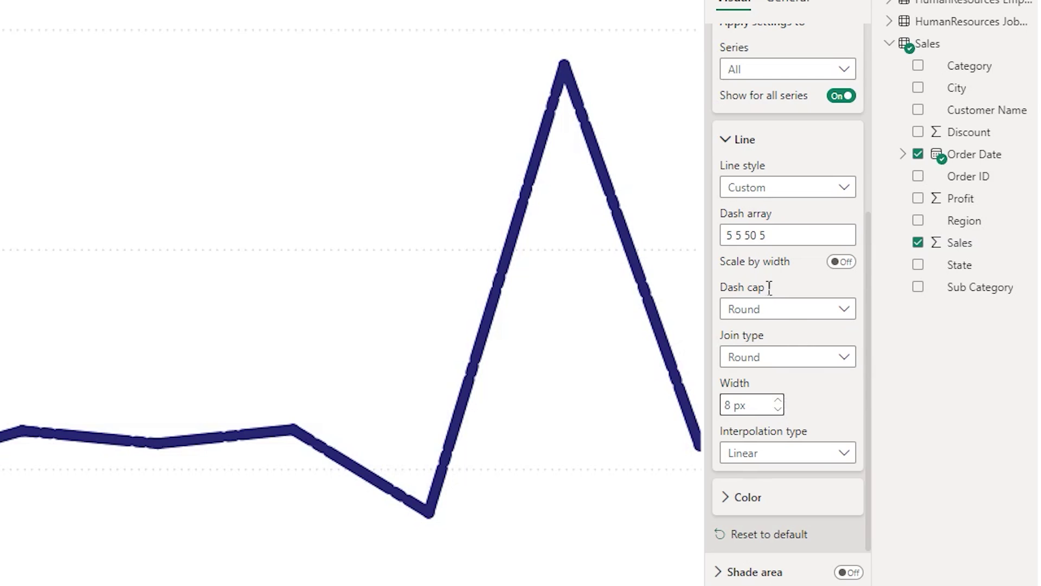
click(849, 263)
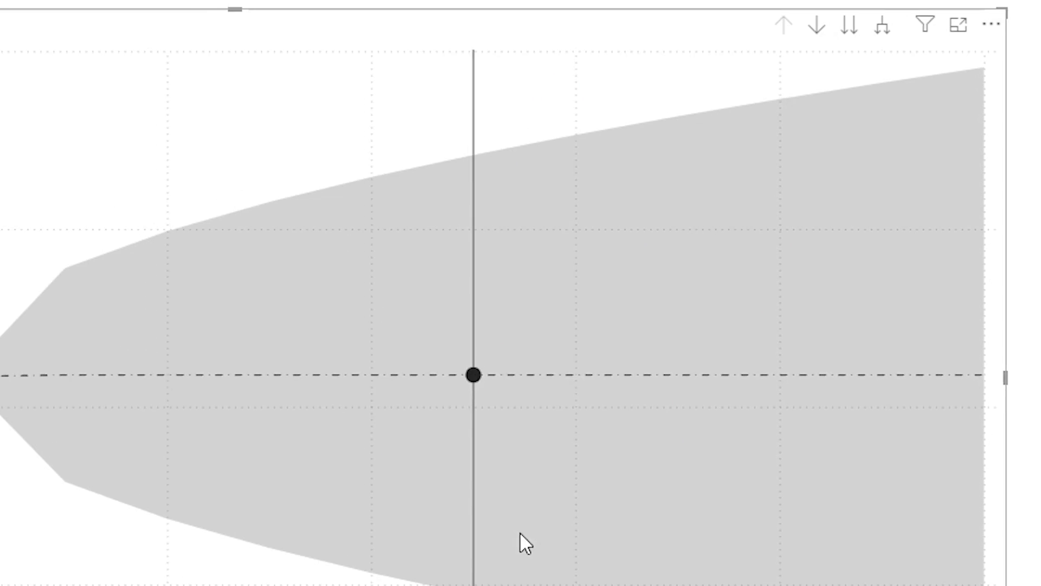
Step: Delete the forecast line chart from the report page
key(Delete)
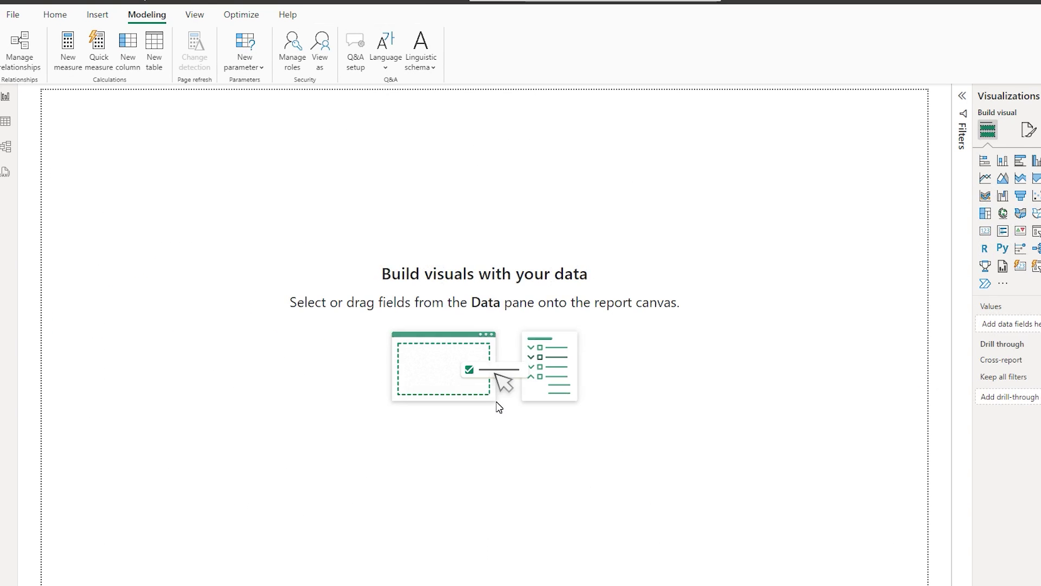
Step: Examine the HumanResources table relationships in the model view and return to the report view
click(10, 147)
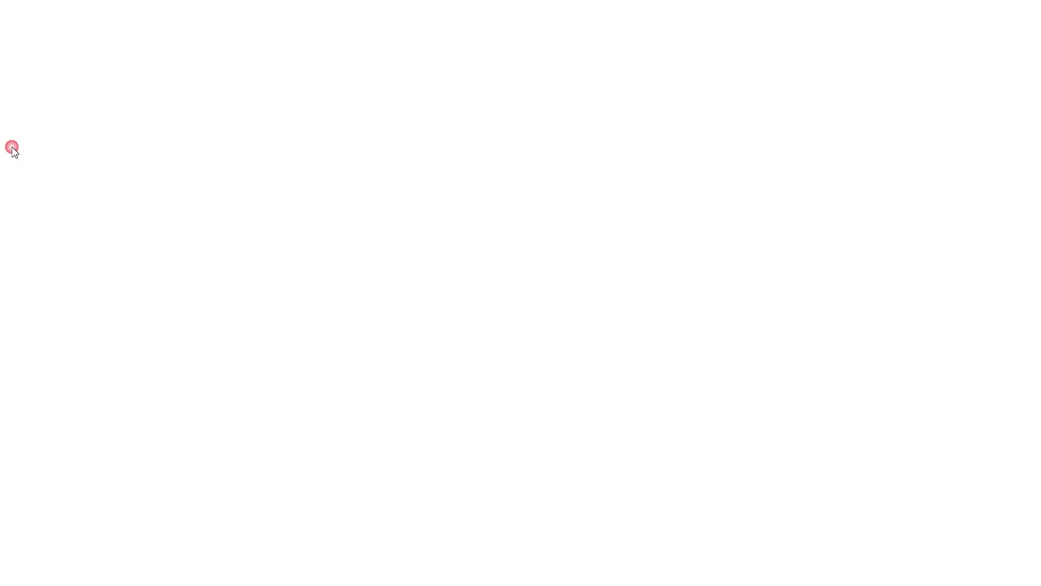
drag(420, 474, 554, 474)
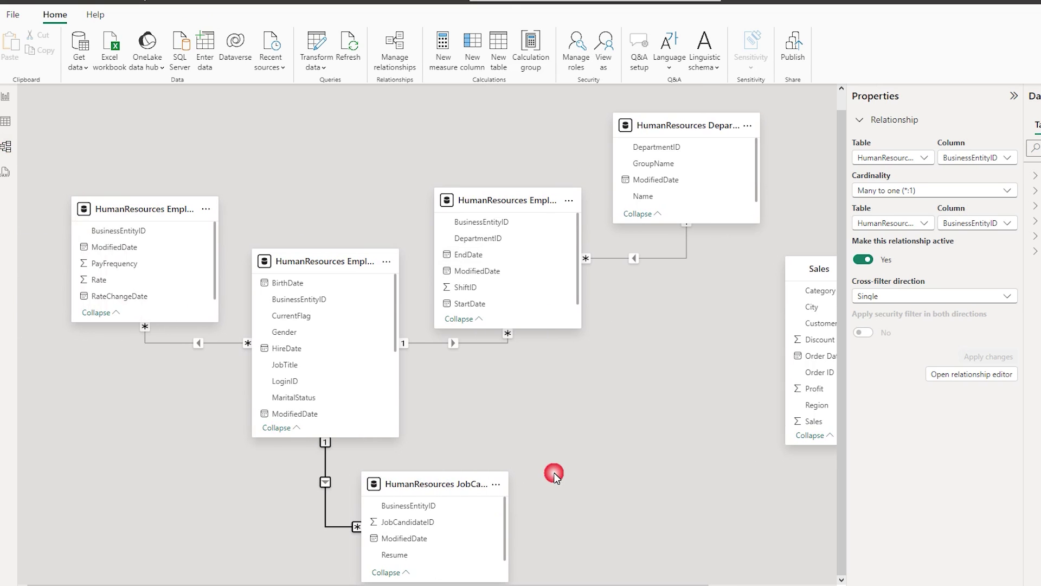
click(6, 97)
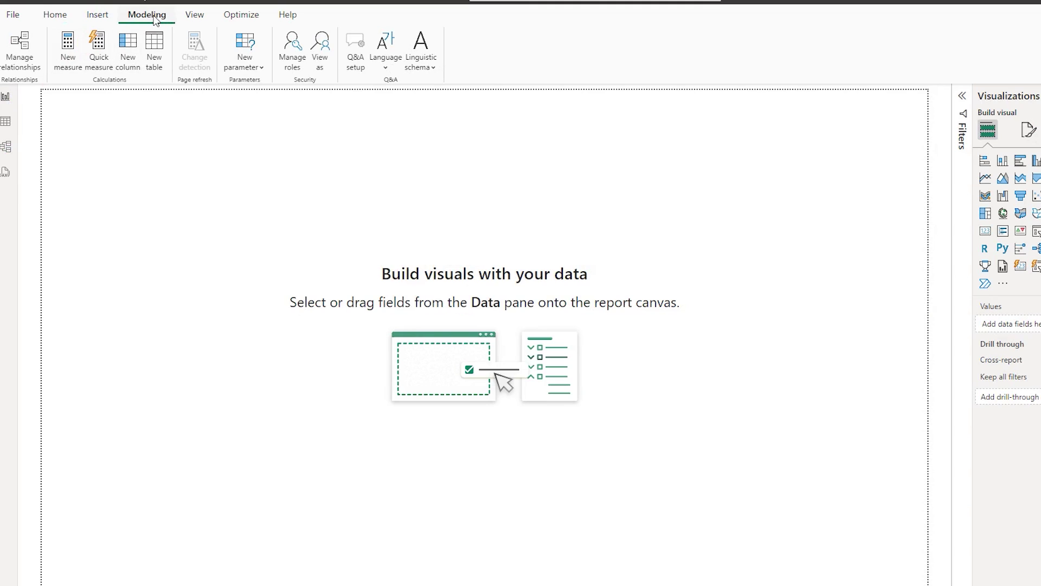
Step: Review the model's relationships and make the one from HumanResources EmployeeDepartmentHistory to HumanResources Employee inactive, keeping its cross-filter direction Single
click(23, 57)
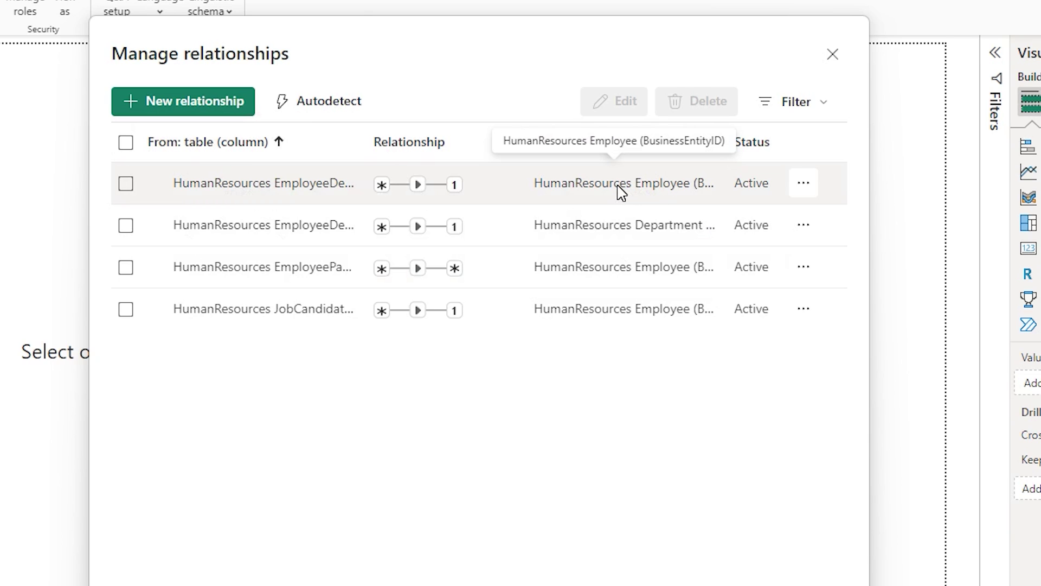
mouse_move(389, 195)
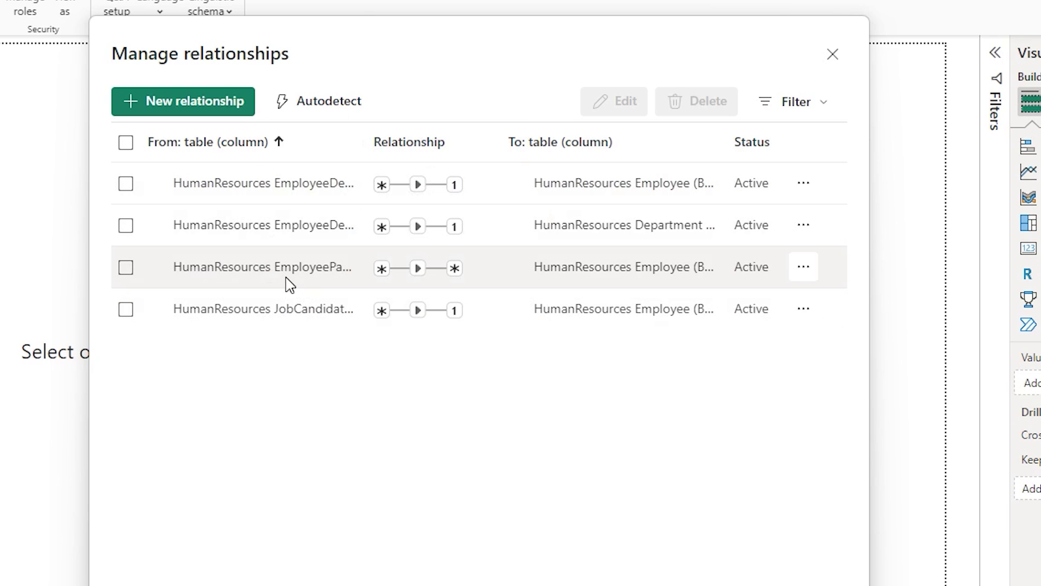
mouse_move(386, 279)
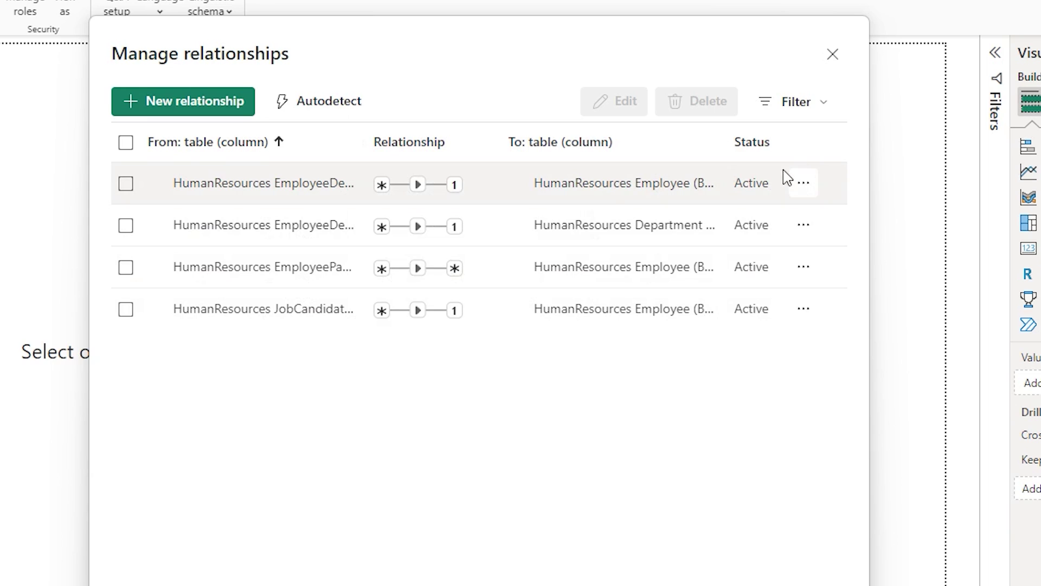
click(802, 183)
click(649, 223)
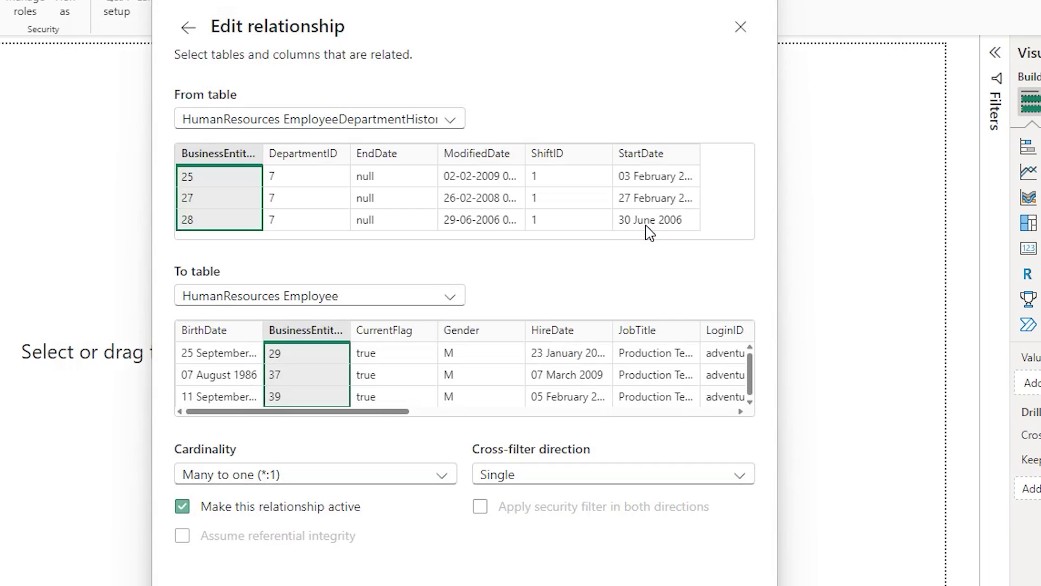
click(503, 481)
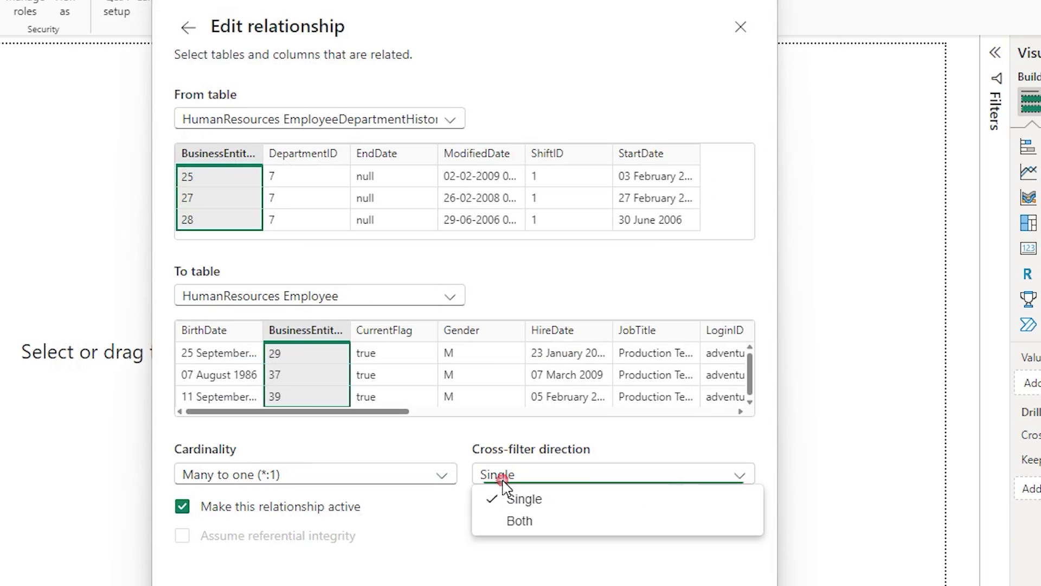
click(574, 484)
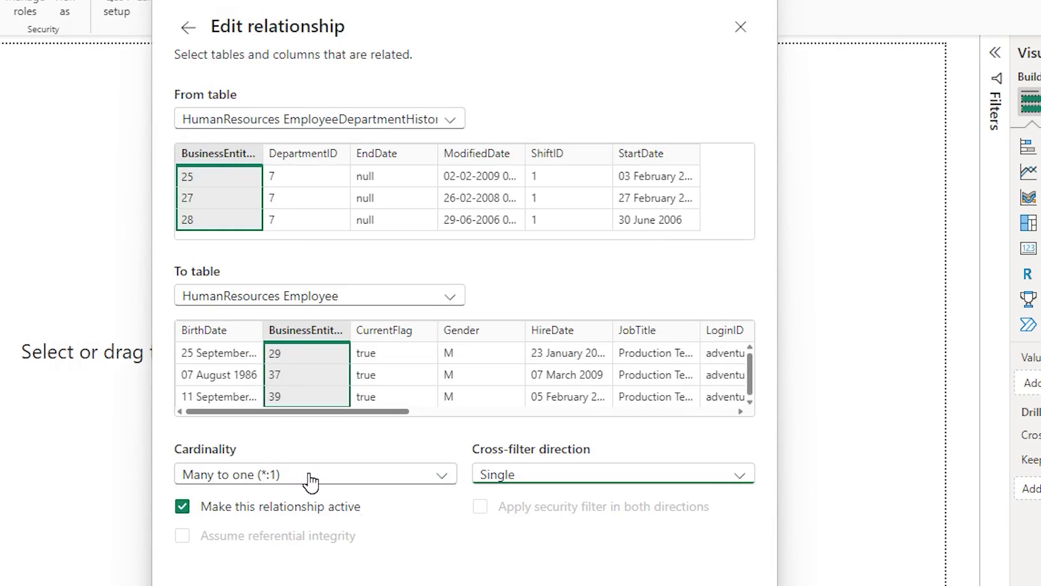
click(190, 509)
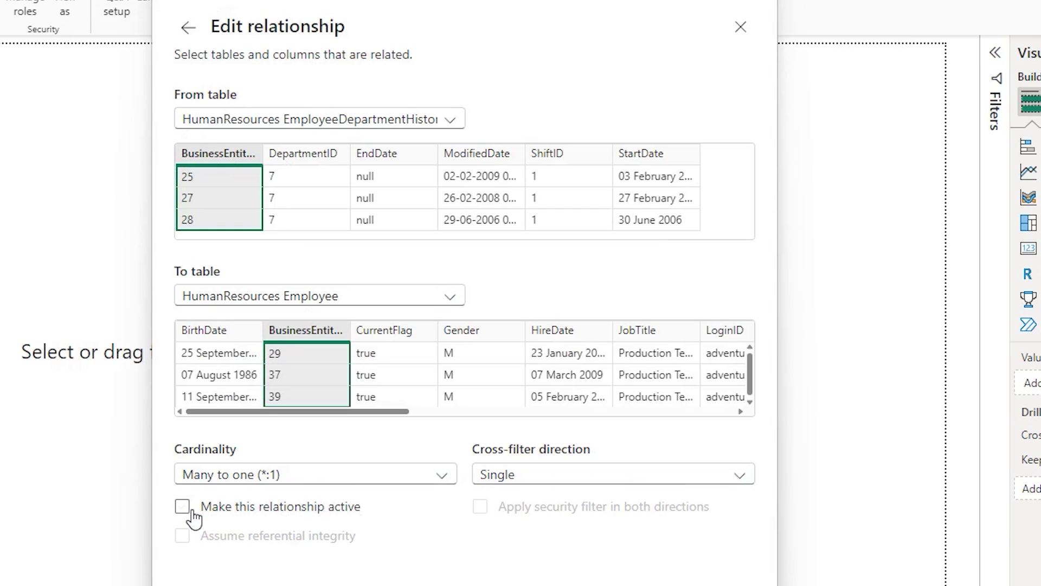
key(Return)
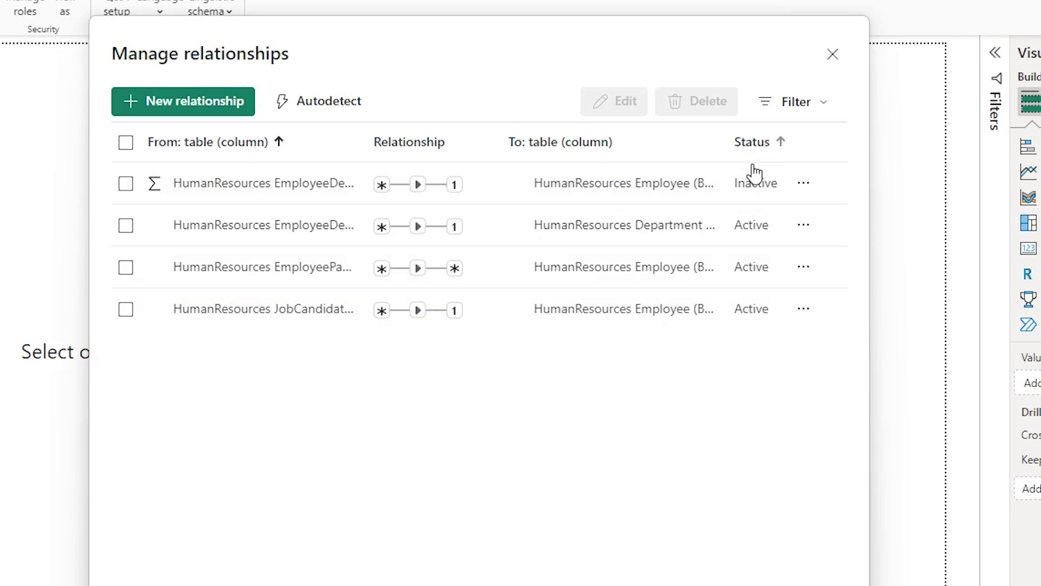
Step: Review the filter options for the relationship list, including cardinality and cross-filter direction
click(830, 108)
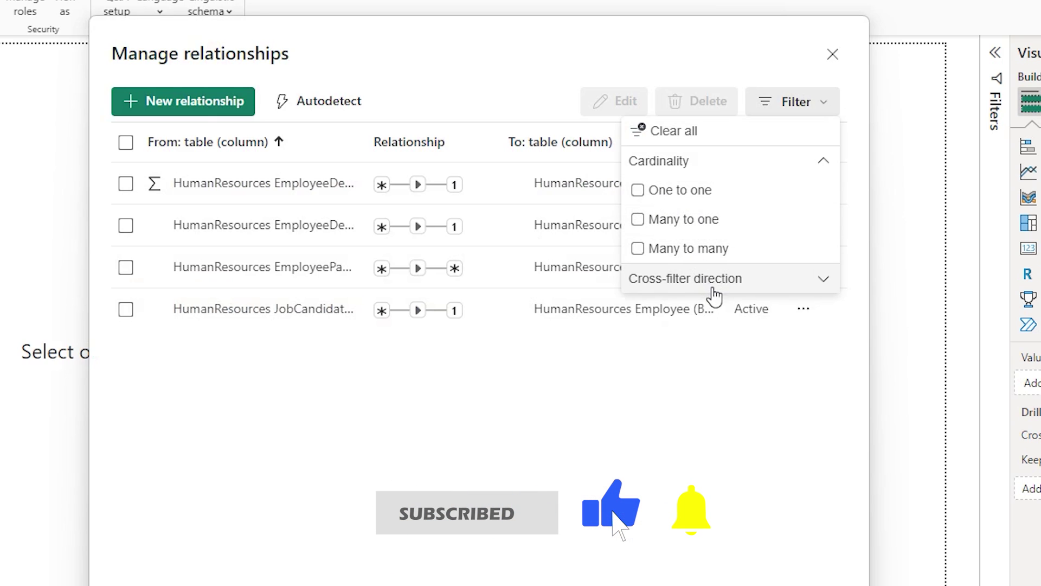
click(576, 228)
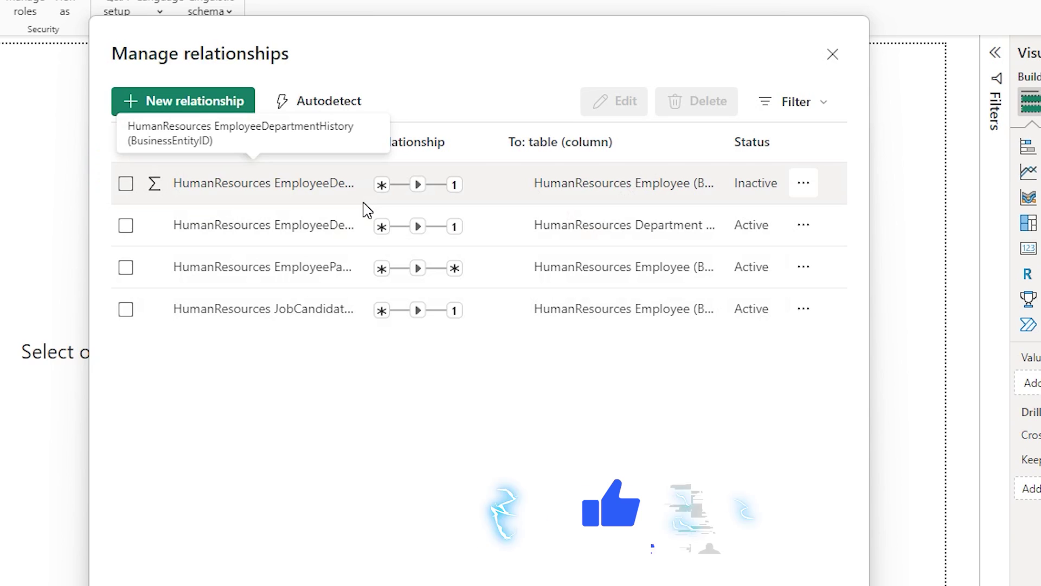
Step: Select the second and third relationships in the list together, request their deletion and cancel it at the confirmation
click(142, 240)
click(126, 268)
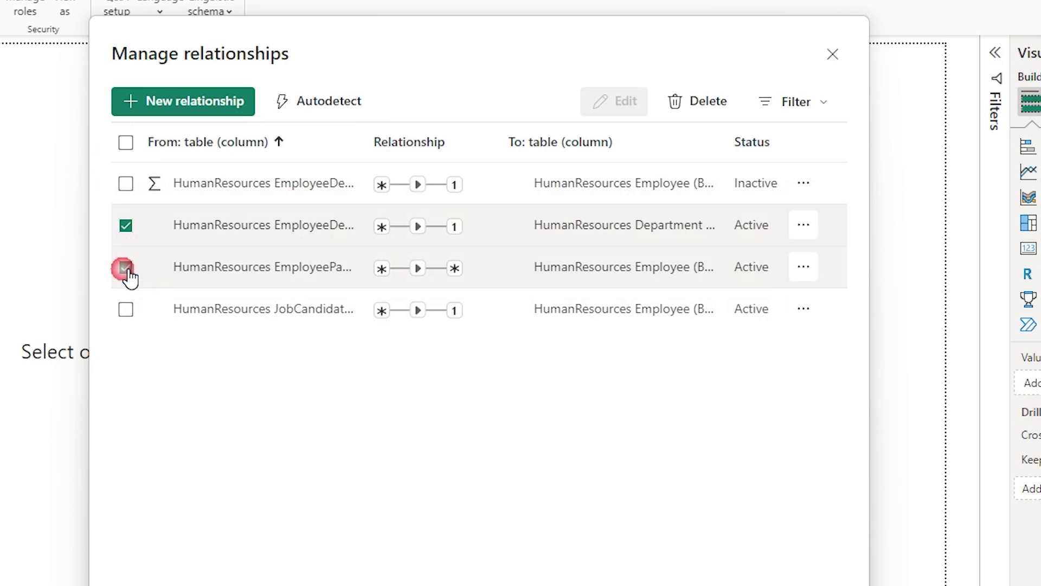
click(705, 106)
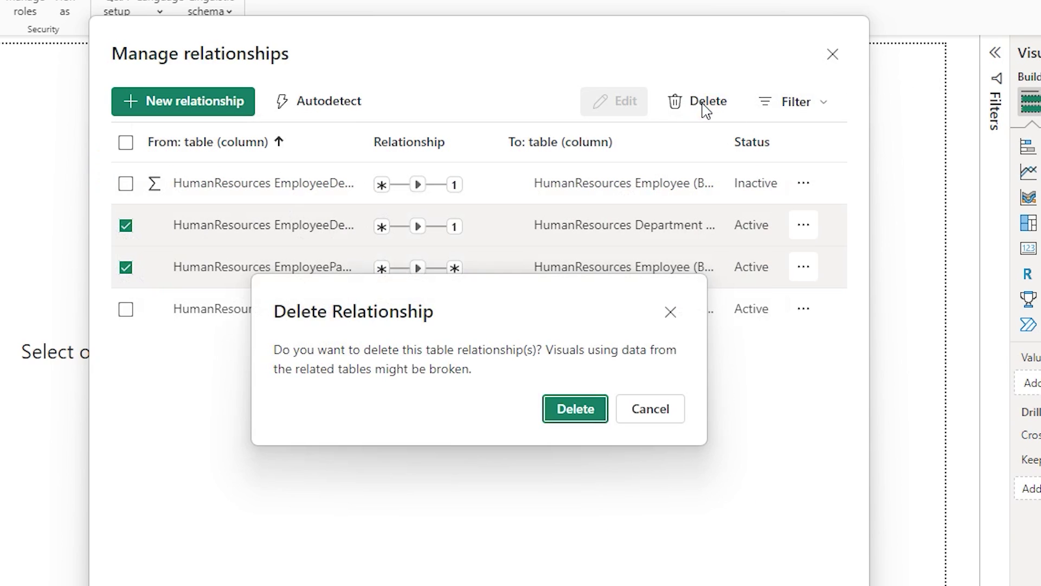
click(640, 416)
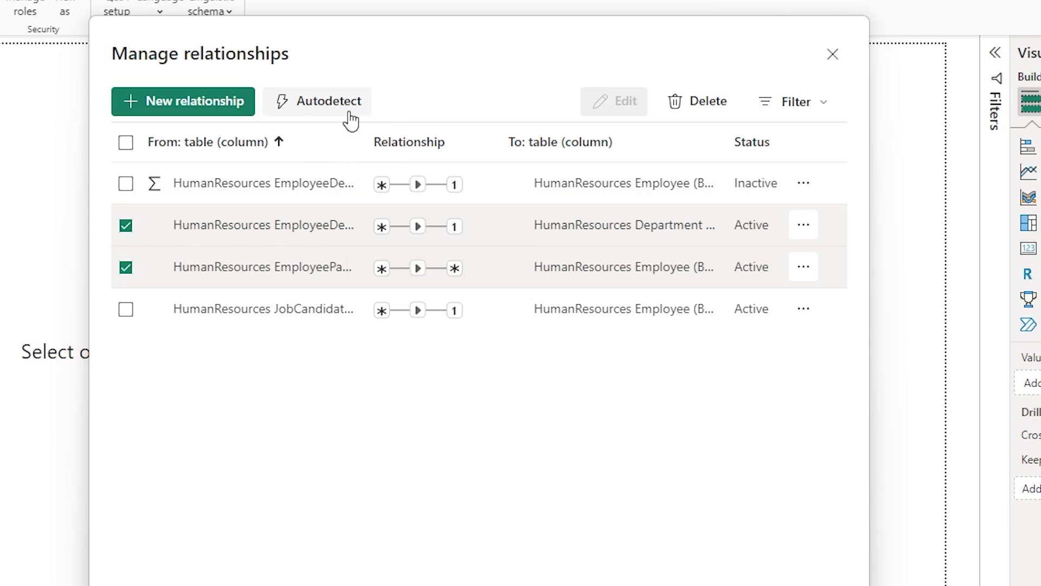
Step: Run automatic detection of new relationships in the model and dismiss its result
click(326, 110)
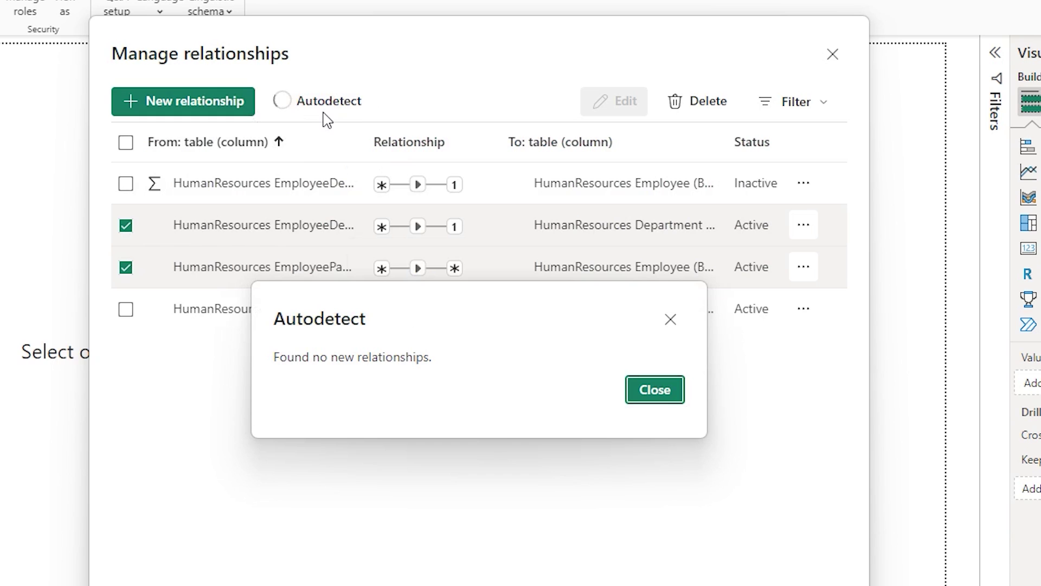
click(671, 321)
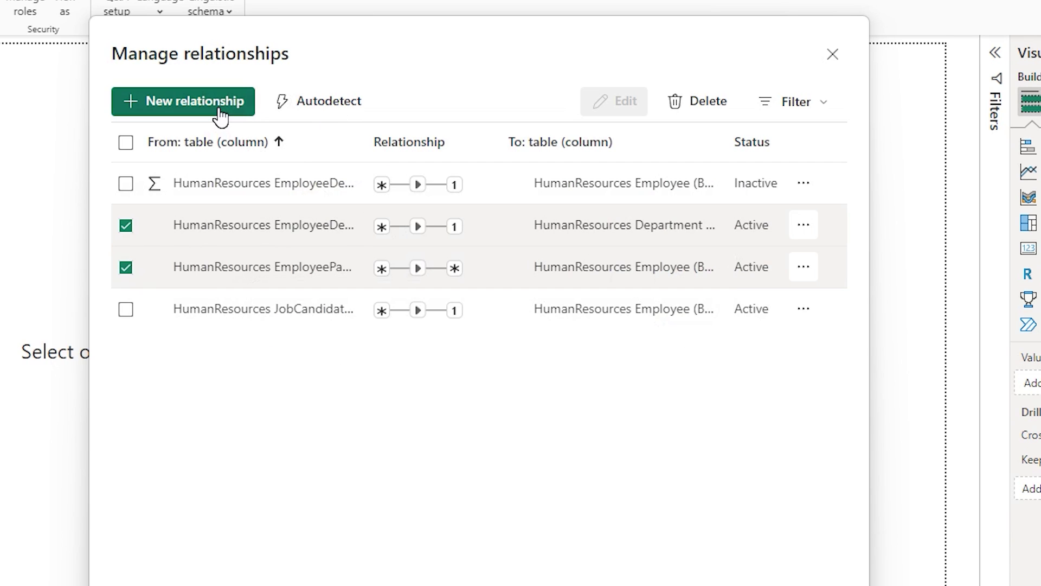
Step: Try to set up a new relationship between HumanResources Department and HumanResources EmployeeDepartmentHistory, and leave without saving it
click(194, 106)
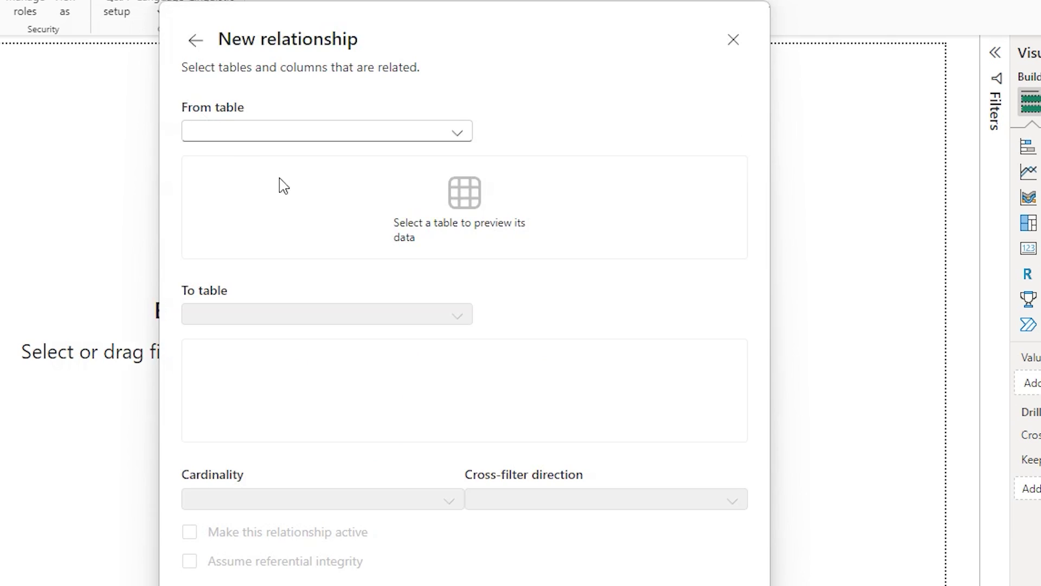
click(326, 132)
click(303, 156)
click(276, 312)
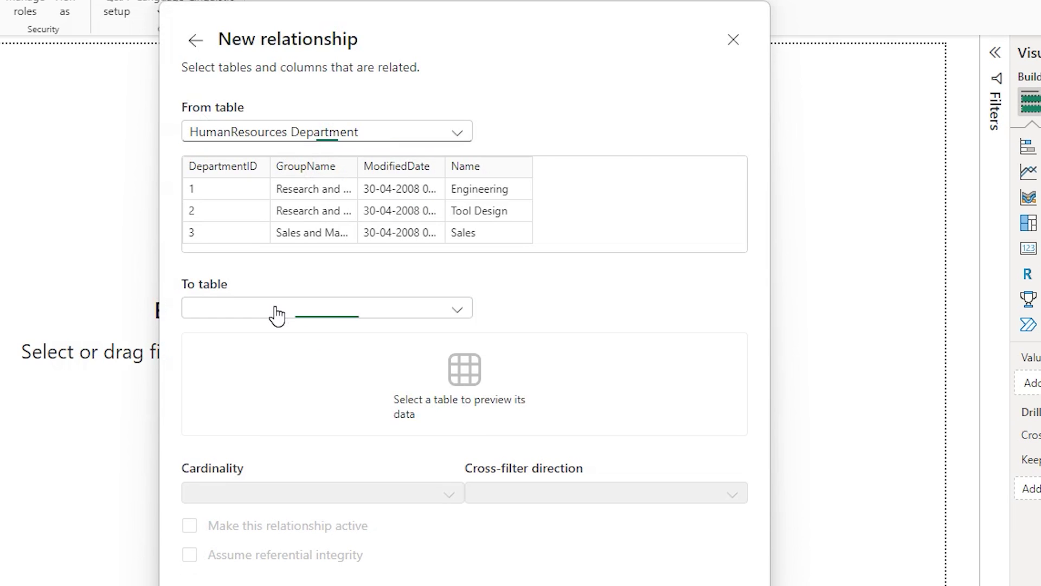
click(267, 363)
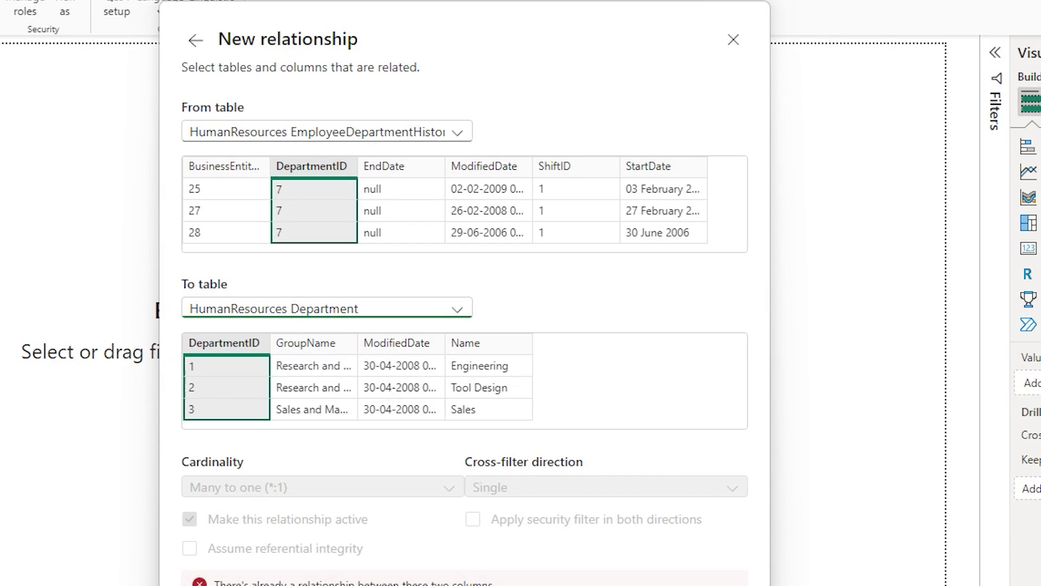
key(Escape)
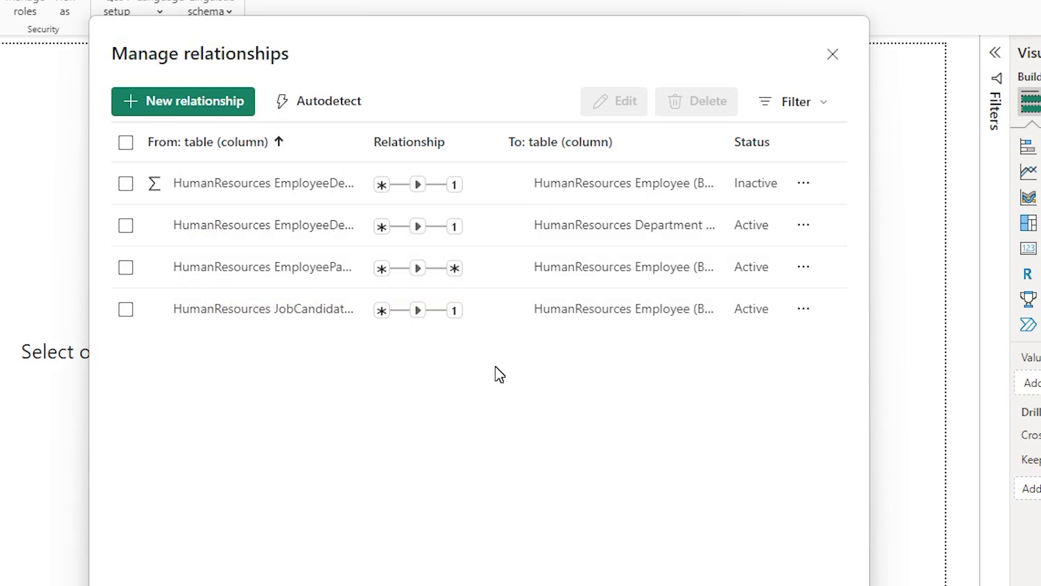